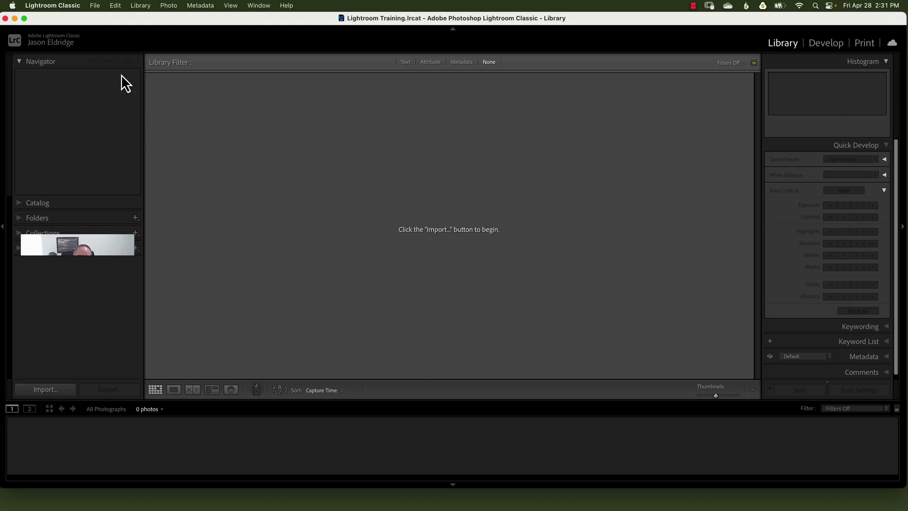
- Open the Import dialog with the NIKON Z 9 card's DCIM folder as the copy source
{"action": "left_click", "coordinate": [92, 6]}
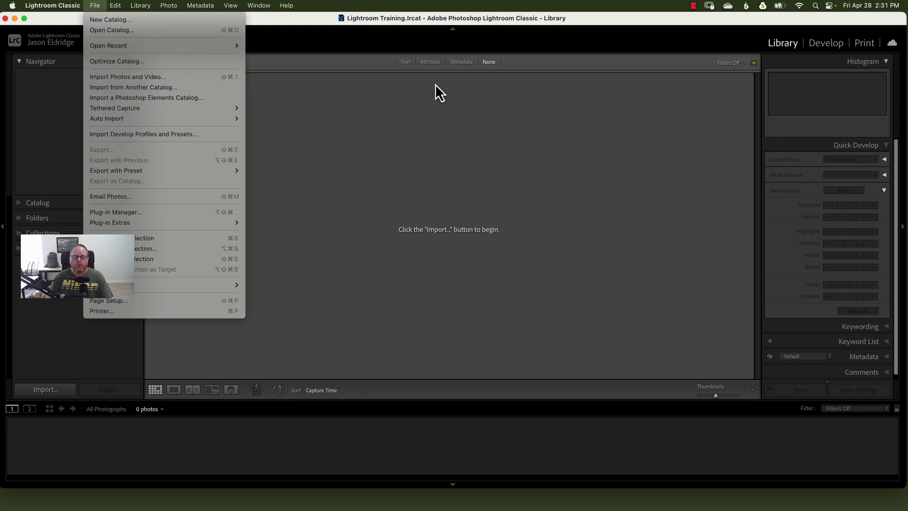
{"action": "left_click", "coordinate": [454, 149]}
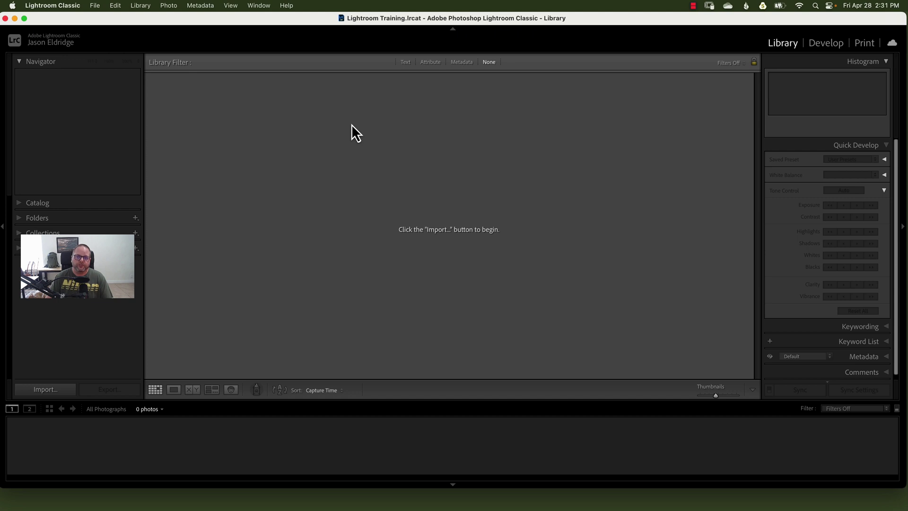
{"action": "left_click", "coordinate": [45, 389]}
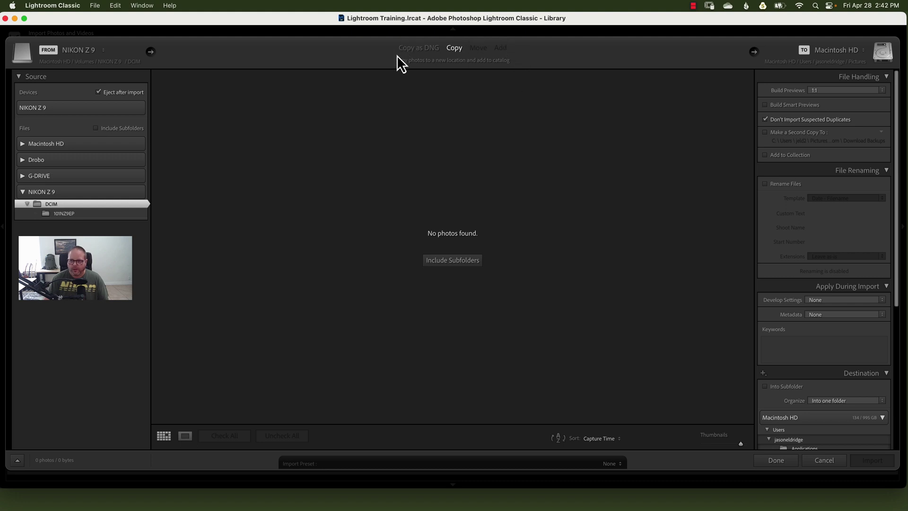
{"action": "scroll", "coordinate": [850, 213], "scroll_direction": "down", "scroll_amount": 1}
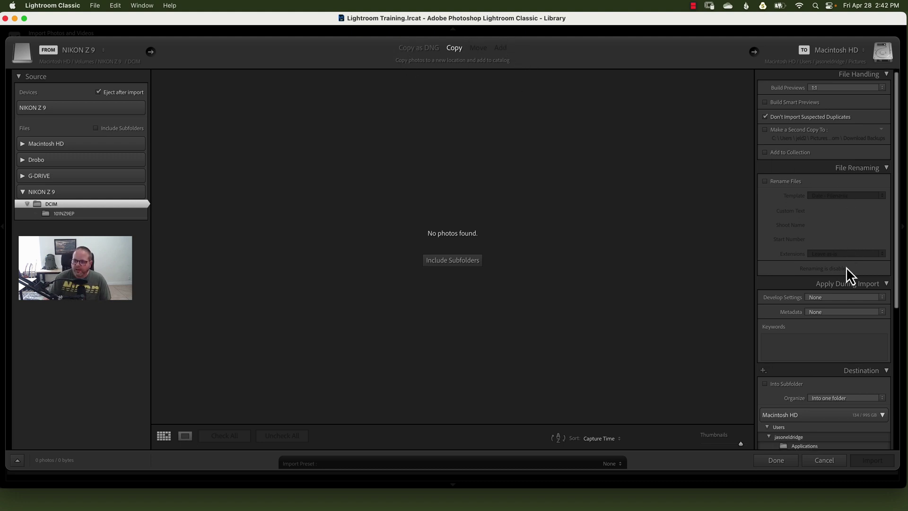
{"action": "scroll", "coordinate": [845, 271], "scroll_direction": "down", "scroll_amount": 4}
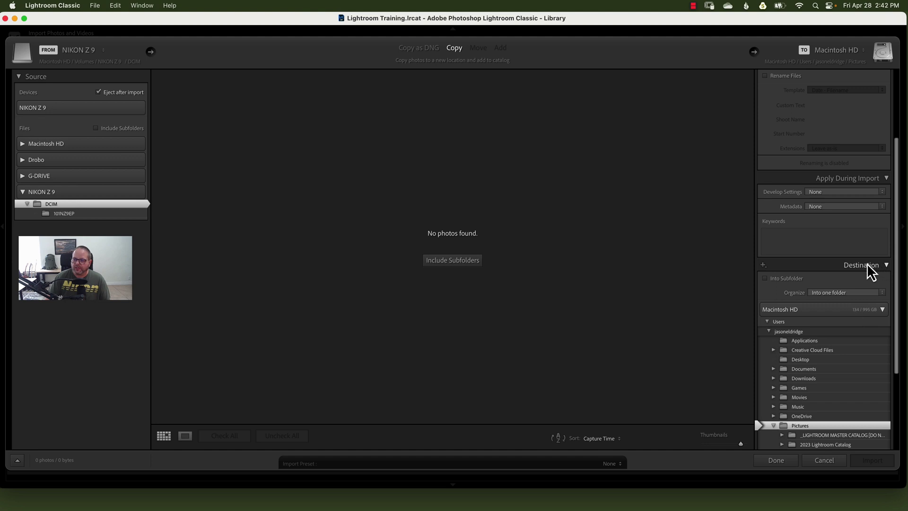
{"action": "scroll", "coordinate": [856, 361], "scroll_direction": "down", "scroll_amount": 2}
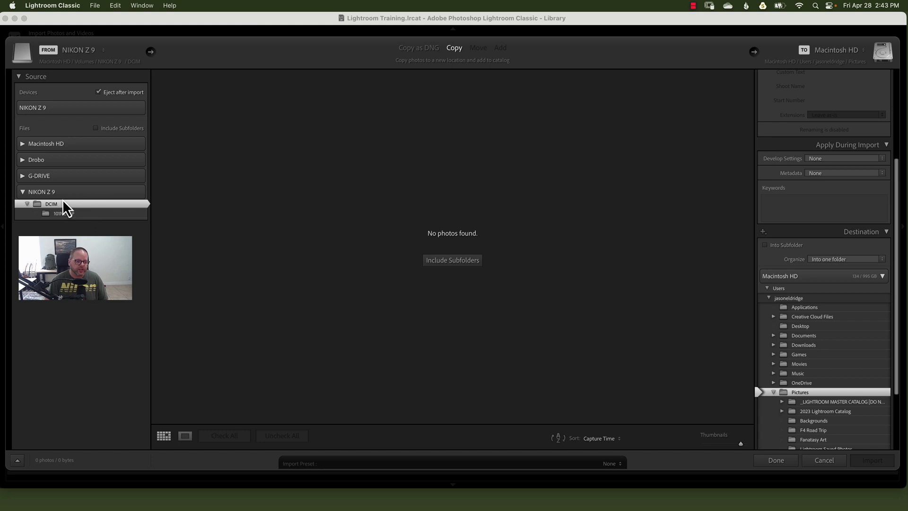
{"action": "left_click", "coordinate": [67, 214]}
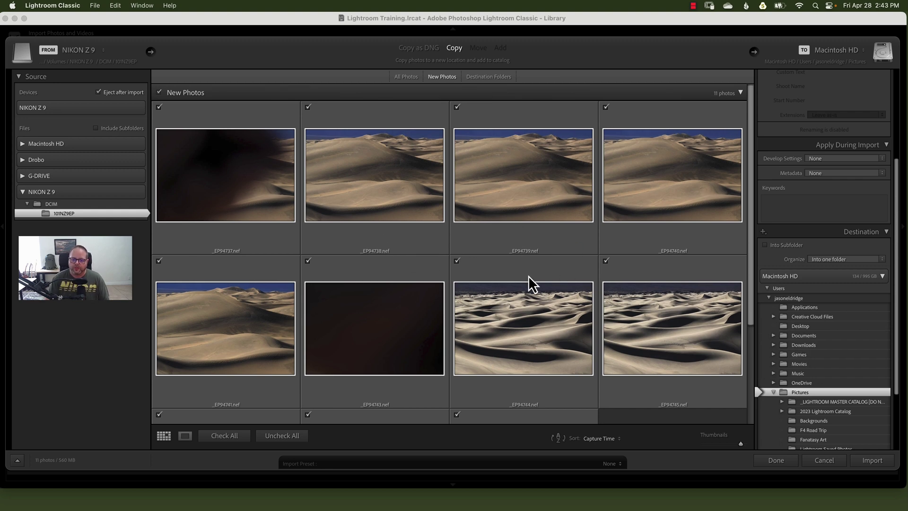
- List the 11 NEF dune photos from the card's 101NZ9EP folder in the import preview
{"action": "scroll", "coordinate": [759, 225], "scroll_direction": "up", "scroll_amount": 5}
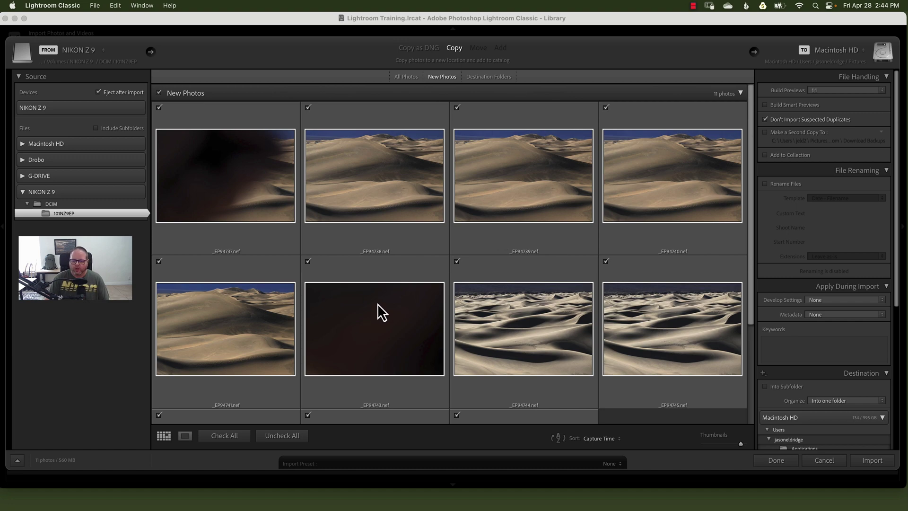
{"action": "mouse_move", "coordinate": [741, 444]}
{"action": "left_mouse_down"}
{"action": "mouse_move", "coordinate": [722, 444]}
{"action": "mouse_move", "coordinate": [736, 444]}
{"action": "left_mouse_up"}
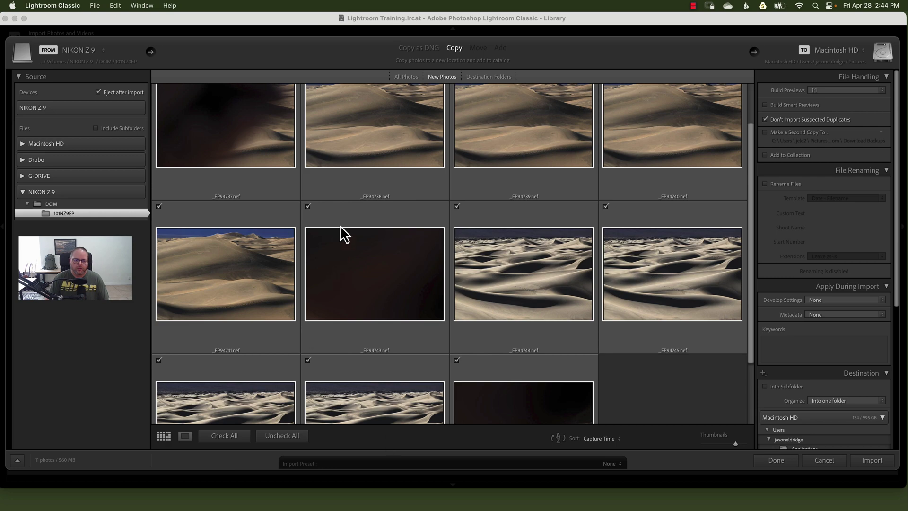
{"action": "double_click", "coordinate": [366, 137]}
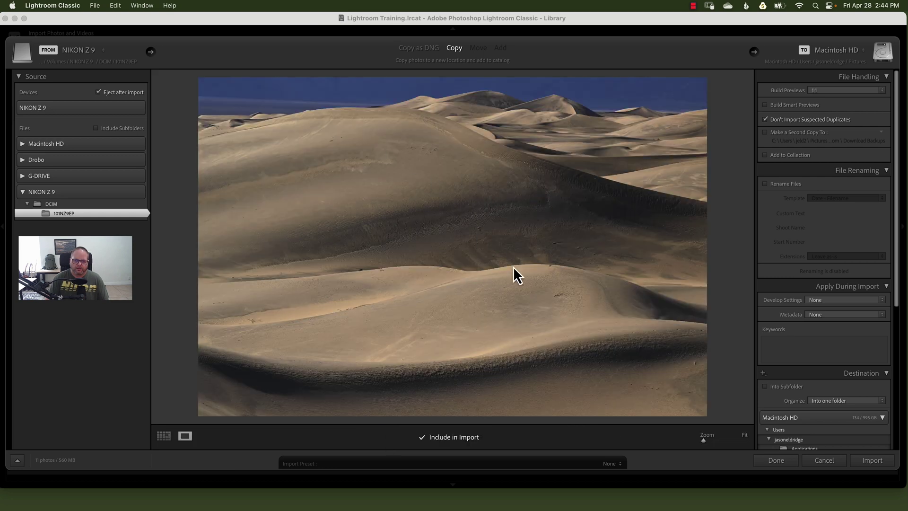
{"action": "left_click", "coordinate": [164, 435]}
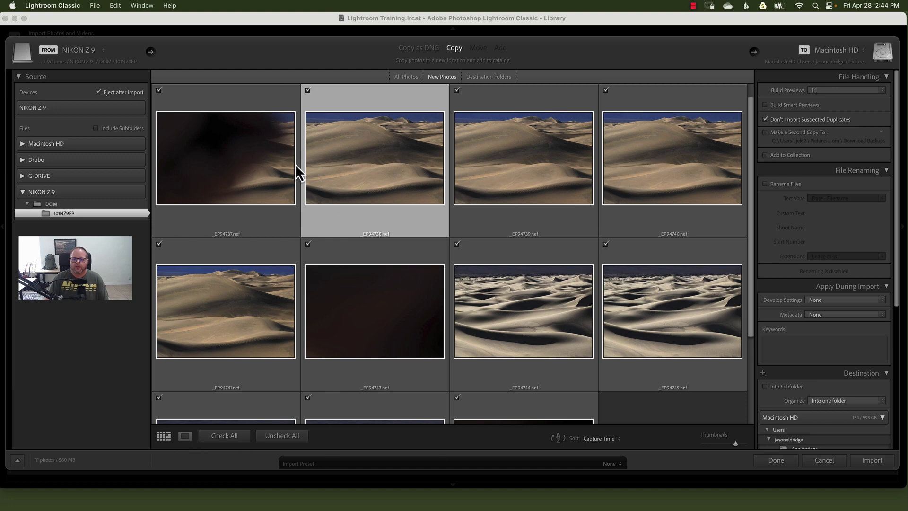
{"action": "scroll", "coordinate": [584, 317], "scroll_direction": "down", "scroll_amount": 3}
{"action": "scroll", "coordinate": [580, 325], "scroll_direction": "up", "scroll_amount": 4}
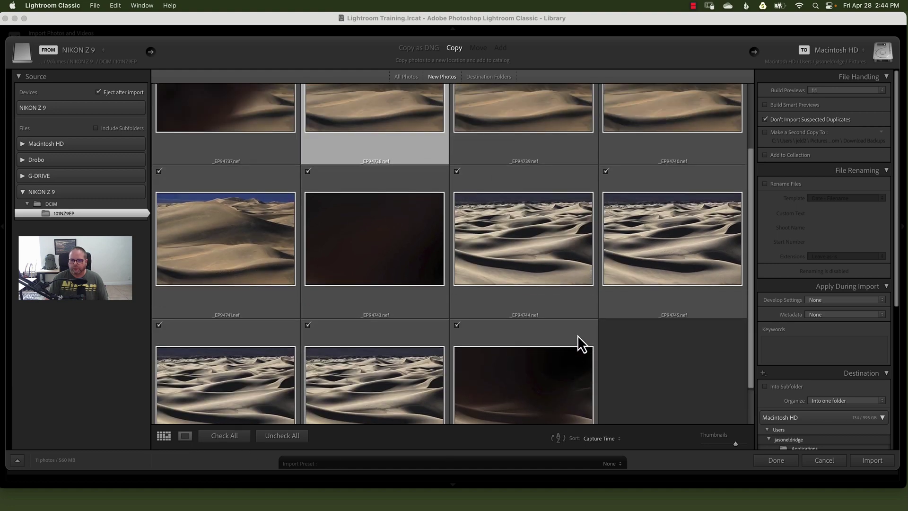
{"action": "scroll", "coordinate": [535, 293], "scroll_direction": "down", "scroll_amount": 3}
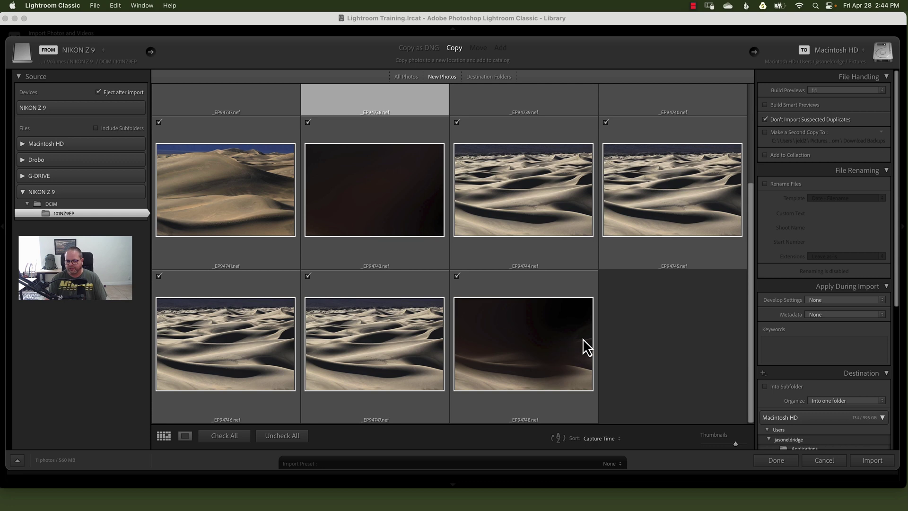
{"action": "left_click", "coordinate": [457, 276]}
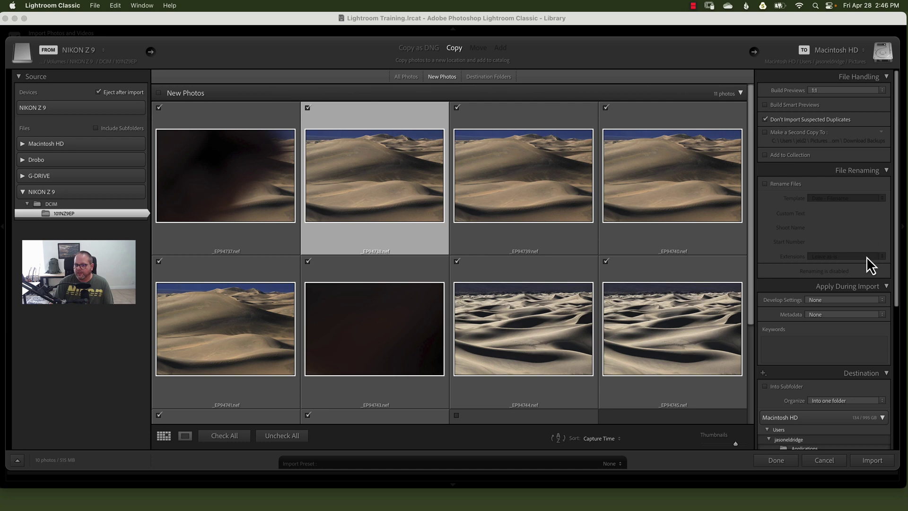
- Make sure suspected duplicate photos are skipped during import
{"action": "scroll", "coordinate": [841, 354], "scroll_direction": "down", "scroll_amount": 1}
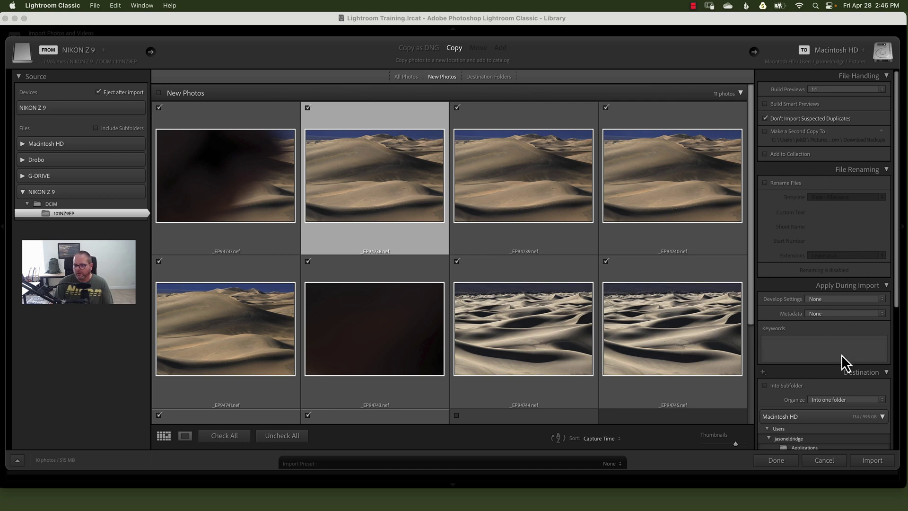
{"action": "scroll", "coordinate": [841, 354], "scroll_direction": "down", "scroll_amount": 5}
{"action": "scroll", "coordinate": [842, 354], "scroll_direction": "up", "scroll_amount": 5}
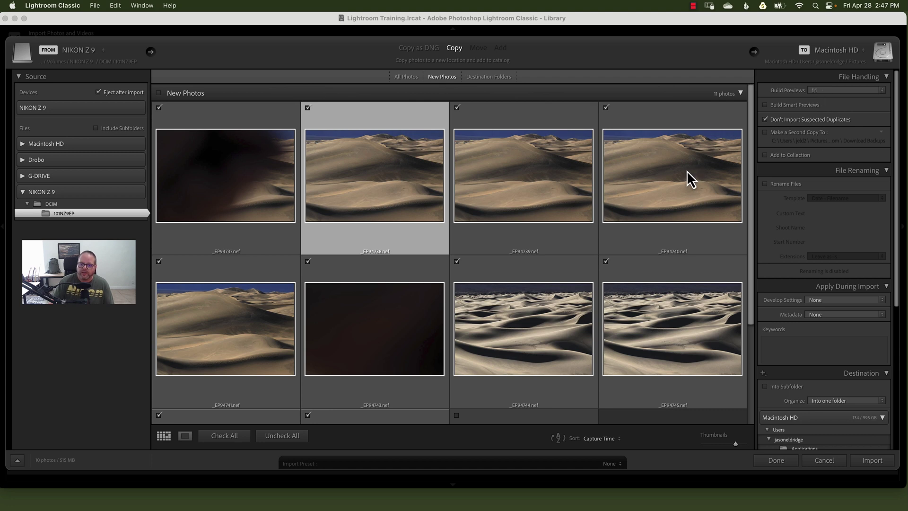
{"action": "left_click", "coordinate": [765, 119]}
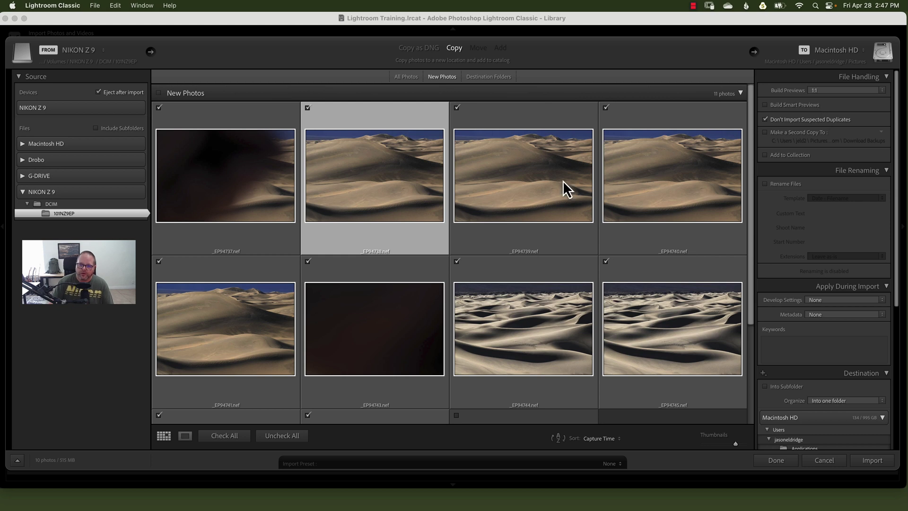
{"action": "mouse_move", "coordinate": [546, 179]}
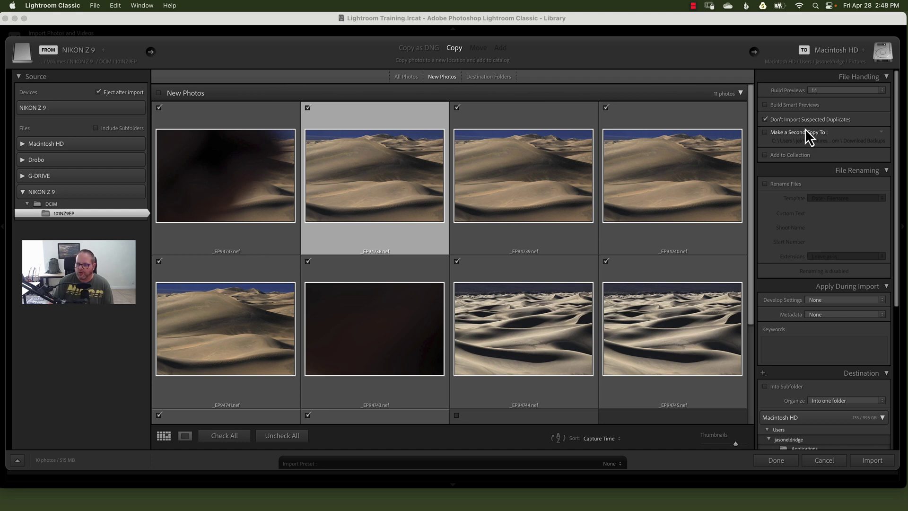
- Try Add to Collection with Landscape and Quick Collection, then leave it unchecked
{"action": "left_click", "coordinate": [765, 154]}
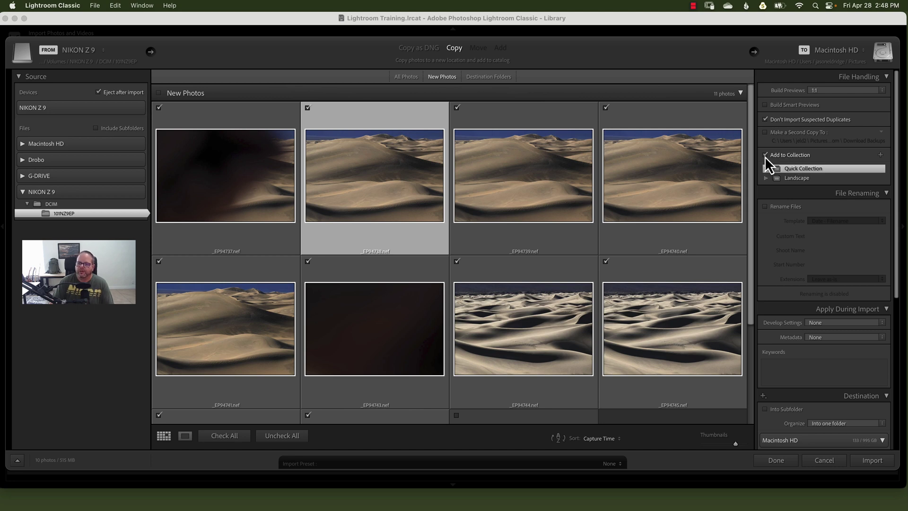
{"action": "left_click", "coordinate": [764, 156]}
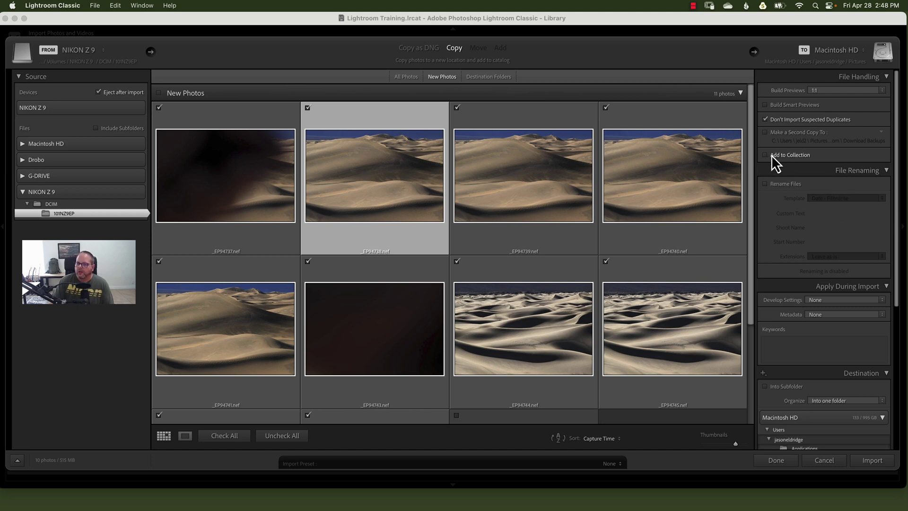
{"action": "left_click", "coordinate": [765, 155]}
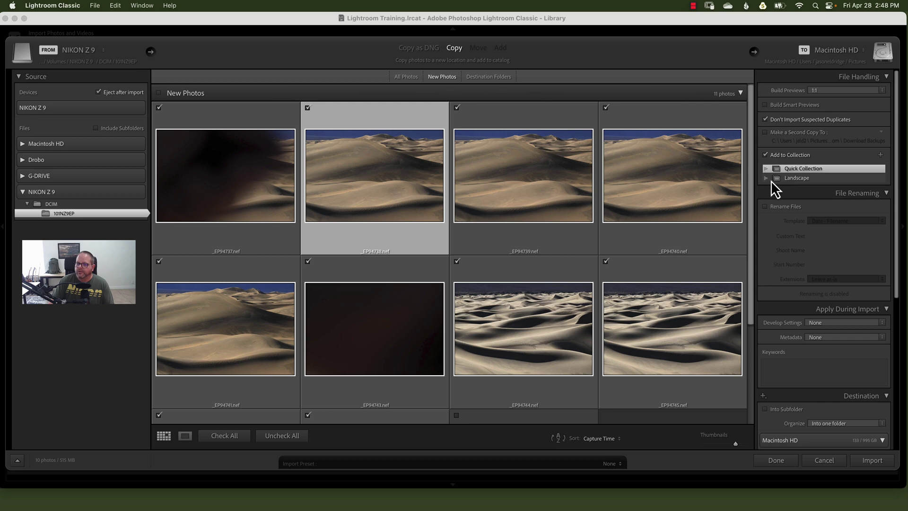
{"action": "left_click", "coordinate": [813, 179]}
{"action": "left_click", "coordinate": [806, 169]}
{"action": "left_click", "coordinate": [764, 155]}
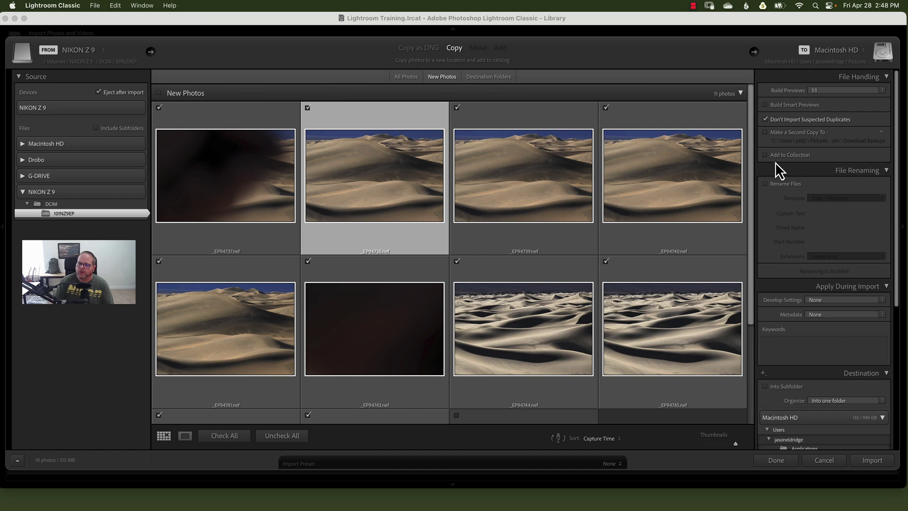
- Turn on Rename Files using the Date - Filename template
{"action": "scroll", "coordinate": [863, 173], "scroll_direction": "down", "scroll_amount": 1}
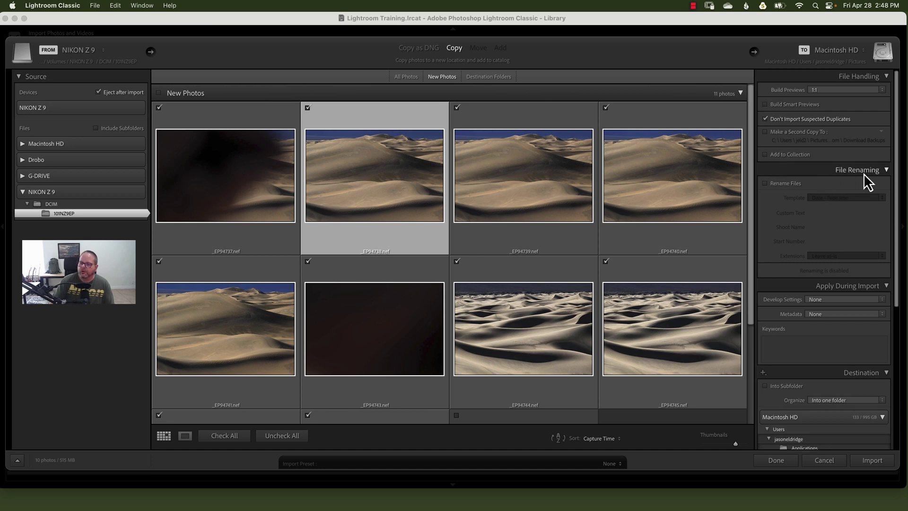
{"action": "scroll", "coordinate": [864, 173], "scroll_direction": "down", "scroll_amount": 1}
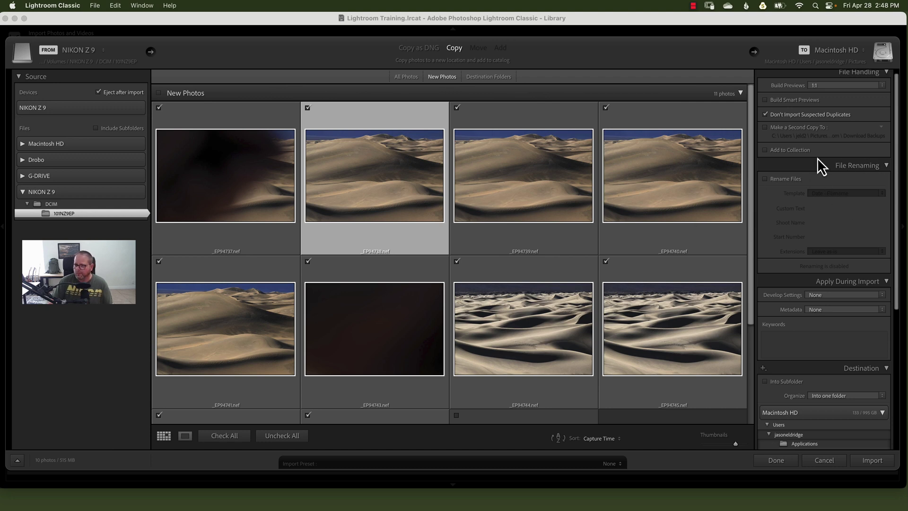
{"action": "left_click", "coordinate": [765, 178]}
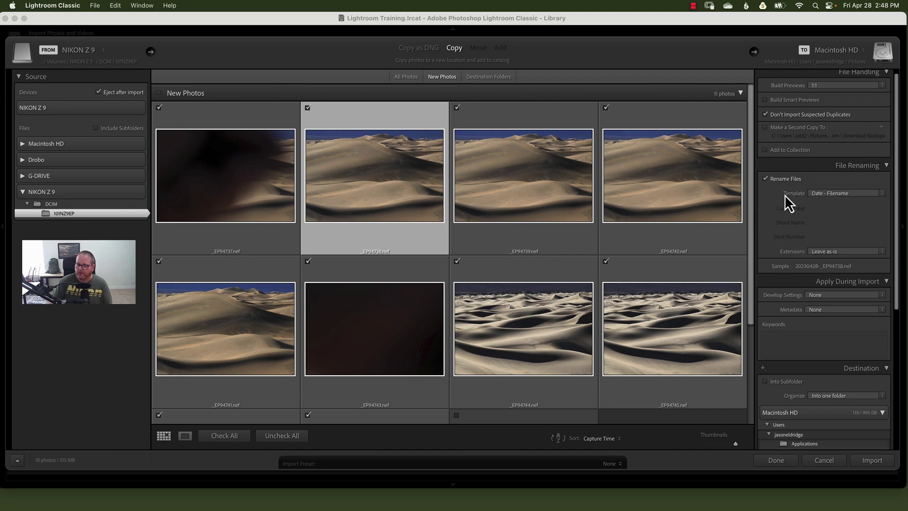
{"action": "left_click", "coordinate": [881, 194]}
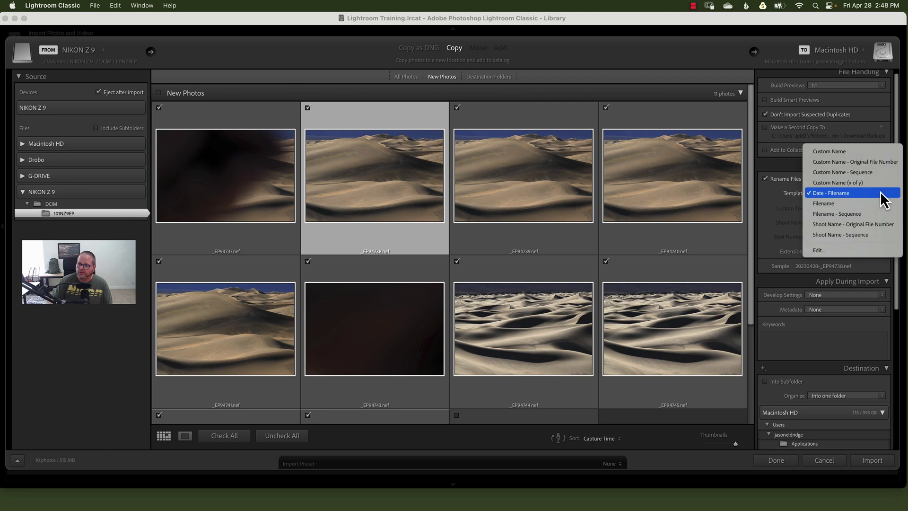
{"action": "left_click", "coordinate": [818, 192]}
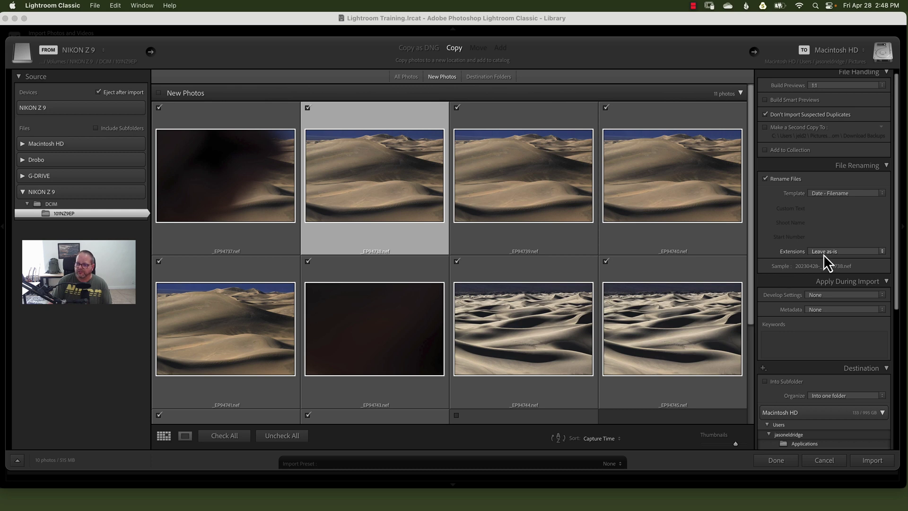
{"action": "left_click", "coordinate": [883, 252]}
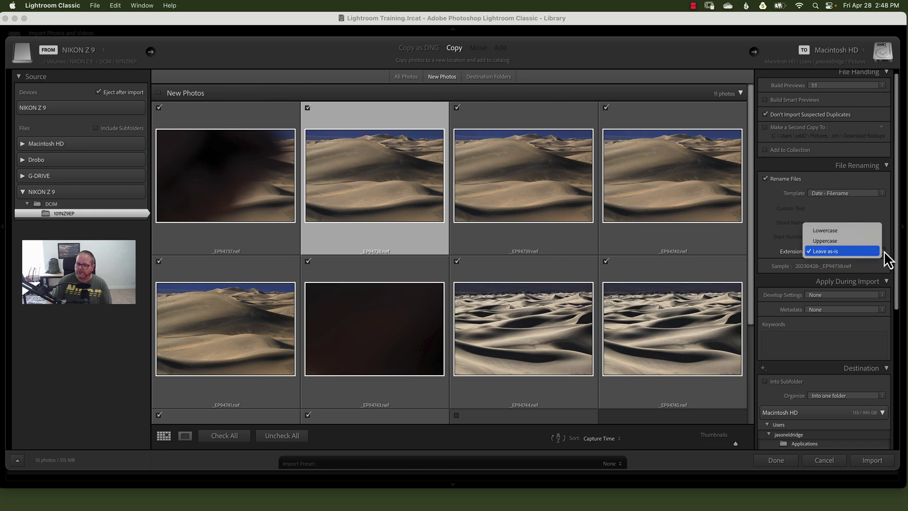
{"action": "left_click", "coordinate": [788, 254]}
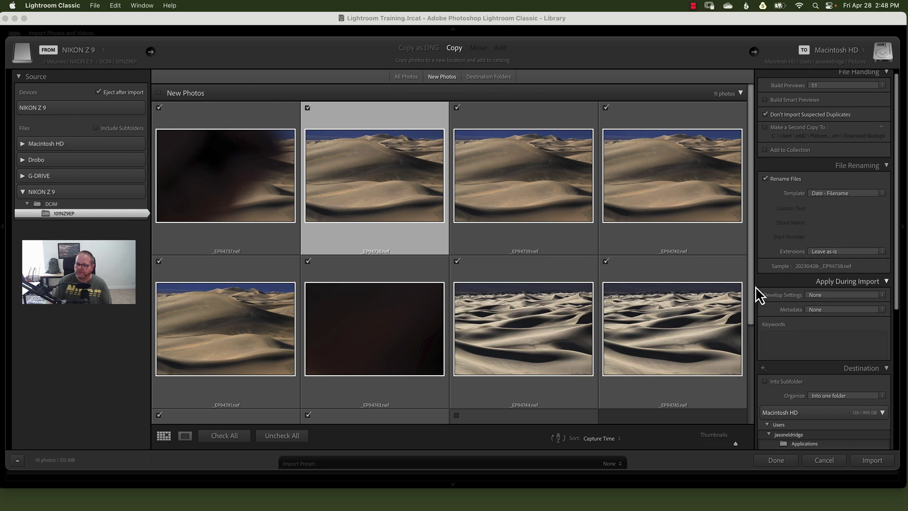
{"action": "scroll", "coordinate": [832, 260], "scroll_direction": "down", "scroll_amount": 2}
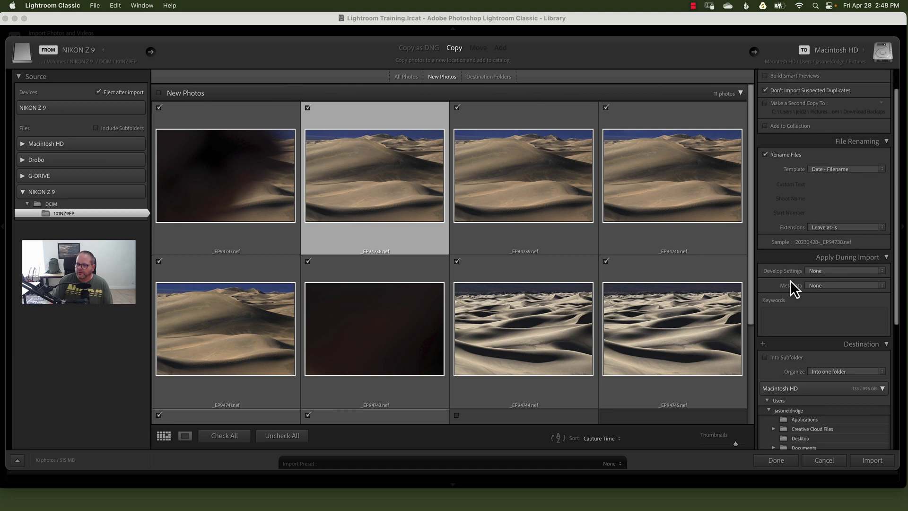
{"action": "scroll", "coordinate": [802, 279], "scroll_direction": "down", "scroll_amount": 4}
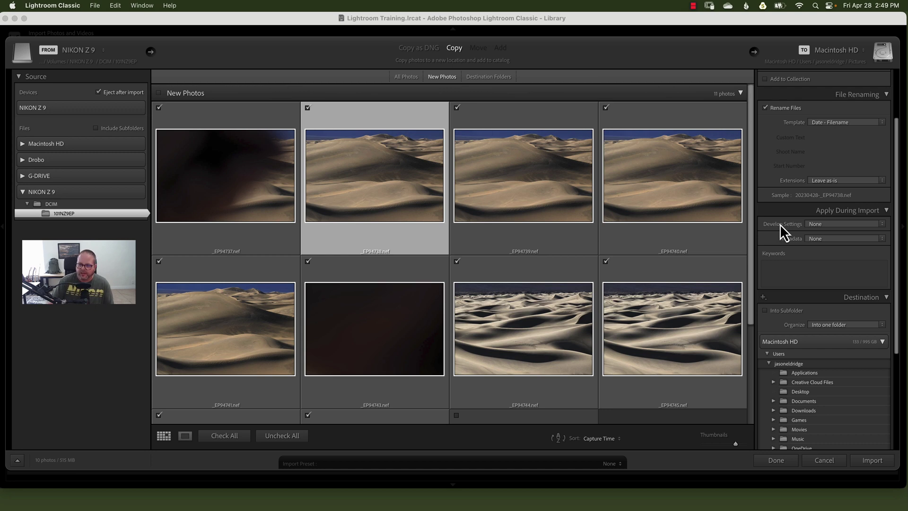
{"action": "left_click", "coordinate": [884, 227]}
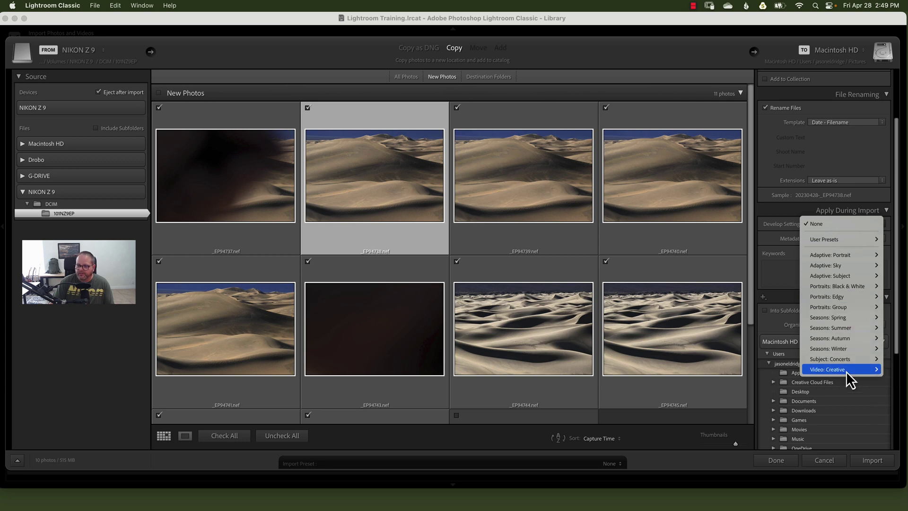
{"action": "left_click", "coordinate": [838, 220]}
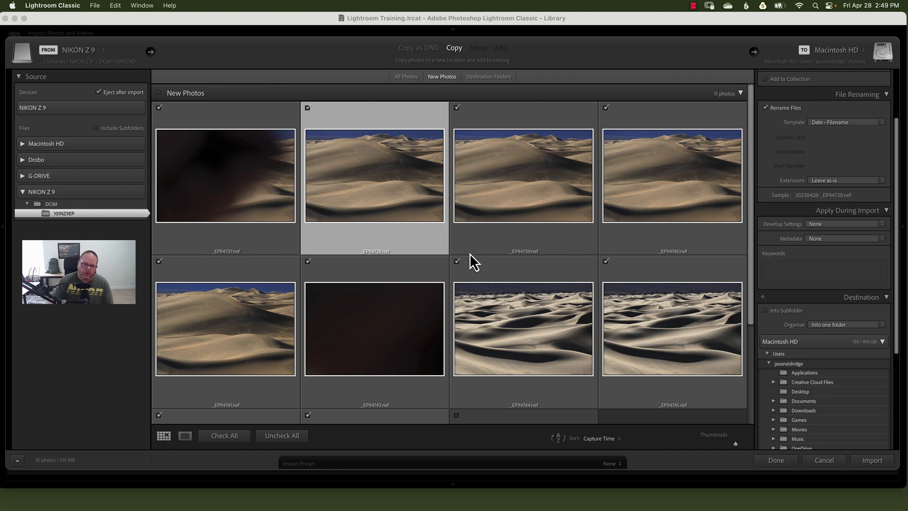
{"action": "scroll", "coordinate": [506, 318], "scroll_direction": "down", "scroll_amount": 1}
{"action": "scroll", "coordinate": [507, 319], "scroll_direction": "down", "scroll_amount": 2}
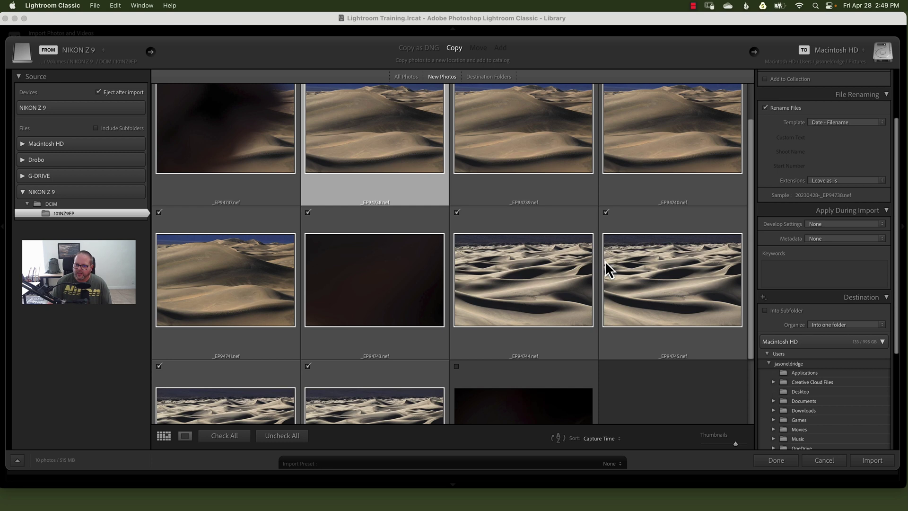
{"action": "scroll", "coordinate": [606, 264], "scroll_direction": "up", "scroll_amount": 2}
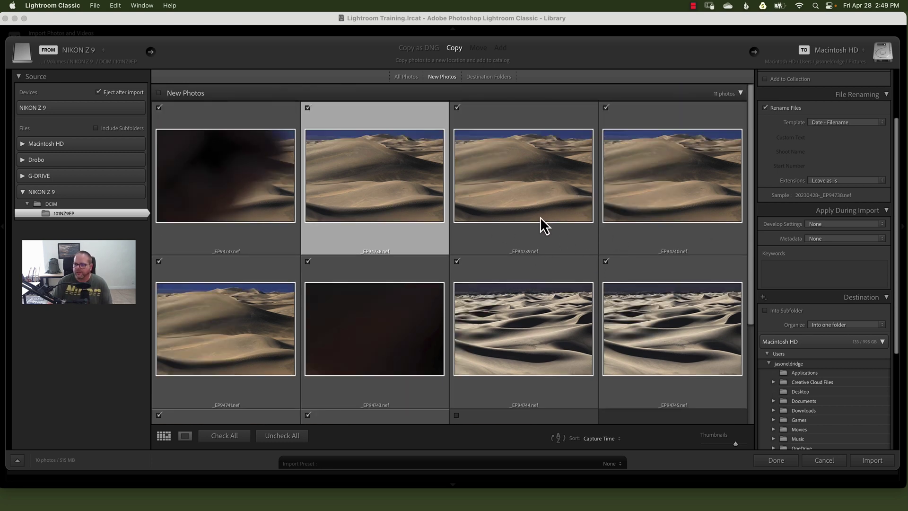
{"action": "left_click", "coordinate": [883, 239]}
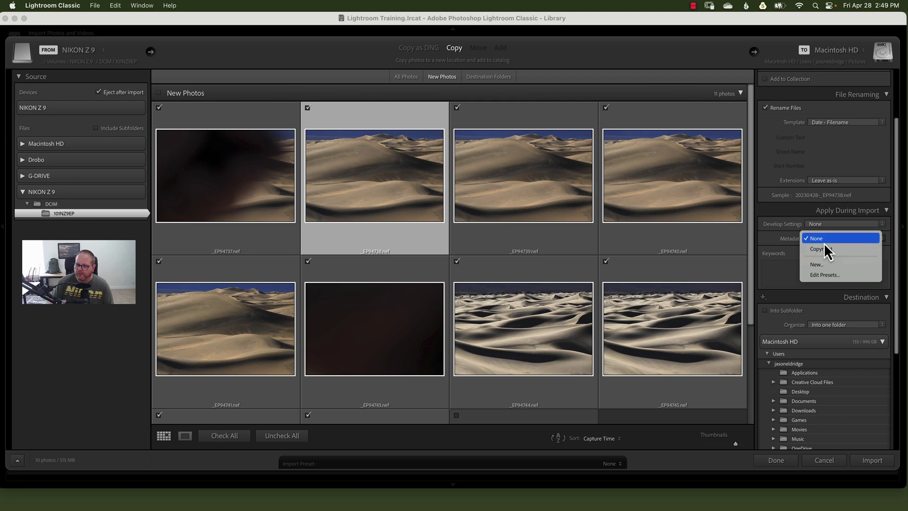
{"action": "left_click", "coordinate": [821, 274]}
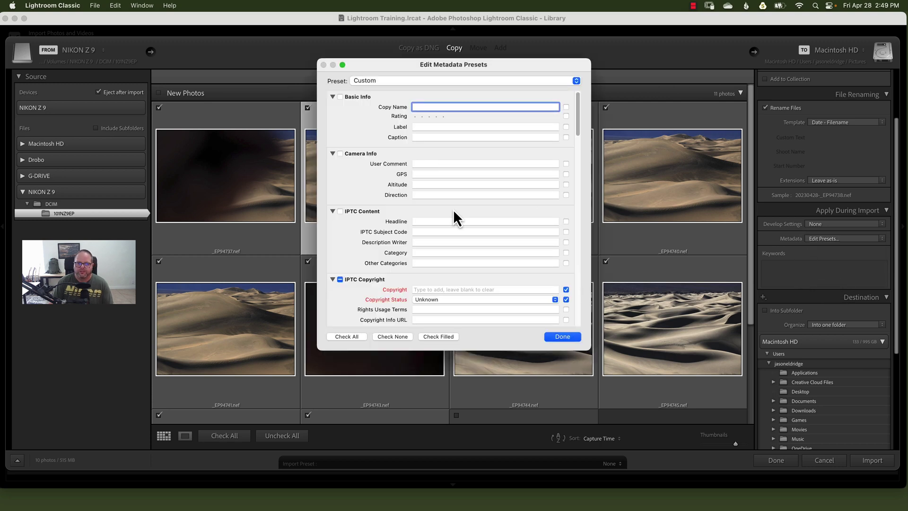
{"action": "left_click_drag", "start_coordinate": [447, 64], "coordinate": [441, 68]}
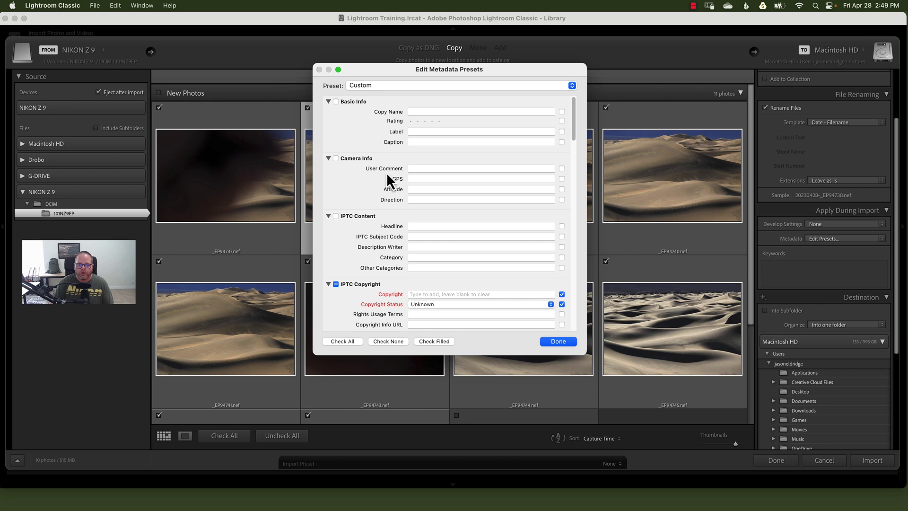
{"action": "scroll", "coordinate": [427, 236], "scroll_direction": "down", "scroll_amount": 3}
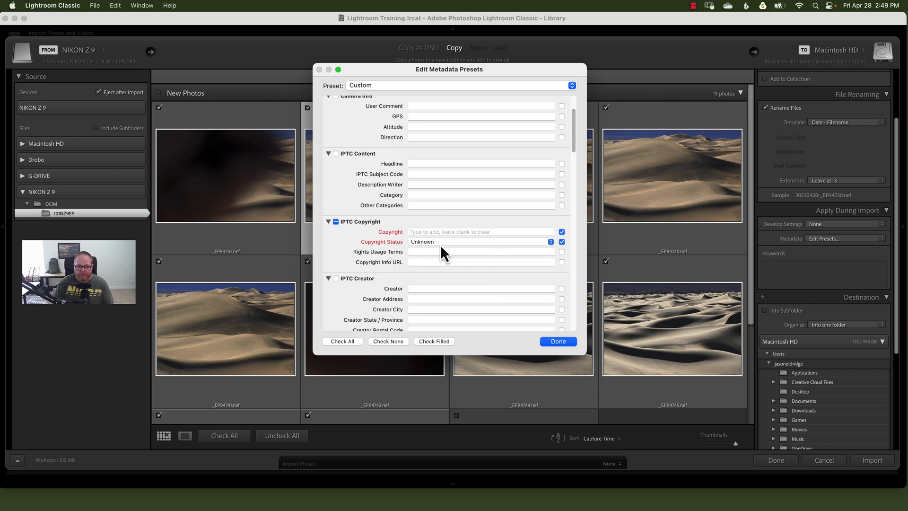
{"action": "scroll", "coordinate": [473, 245], "scroll_direction": "down", "scroll_amount": 2}
{"action": "scroll", "coordinate": [425, 325], "scroll_direction": "down", "scroll_amount": 15}
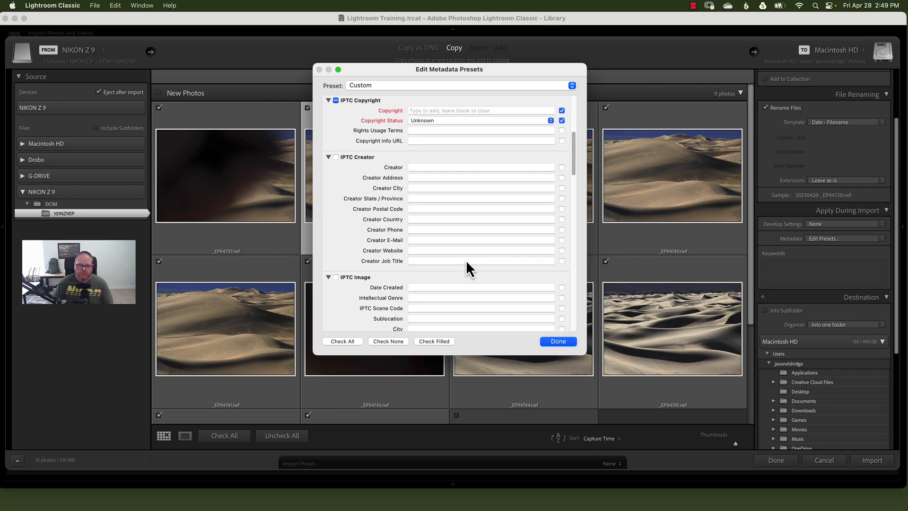
{"action": "left_click", "coordinate": [558, 341]}
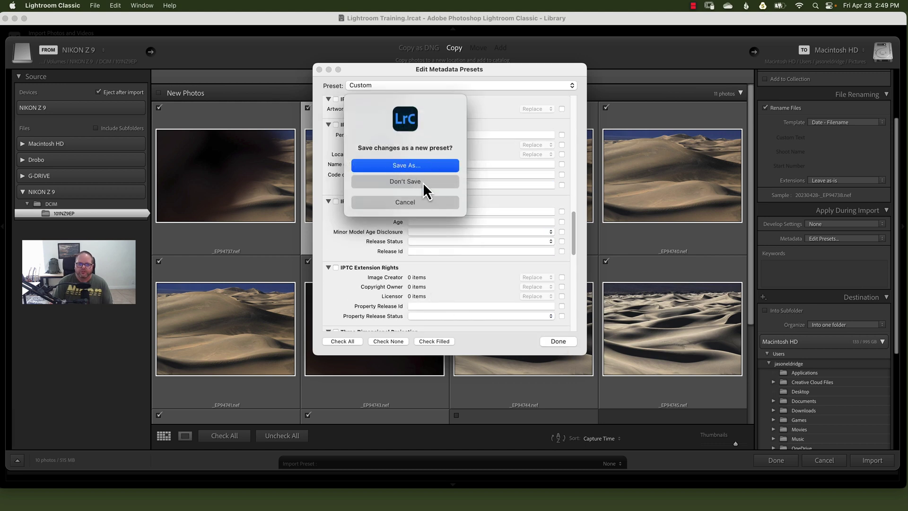
{"action": "left_click", "coordinate": [407, 181]}
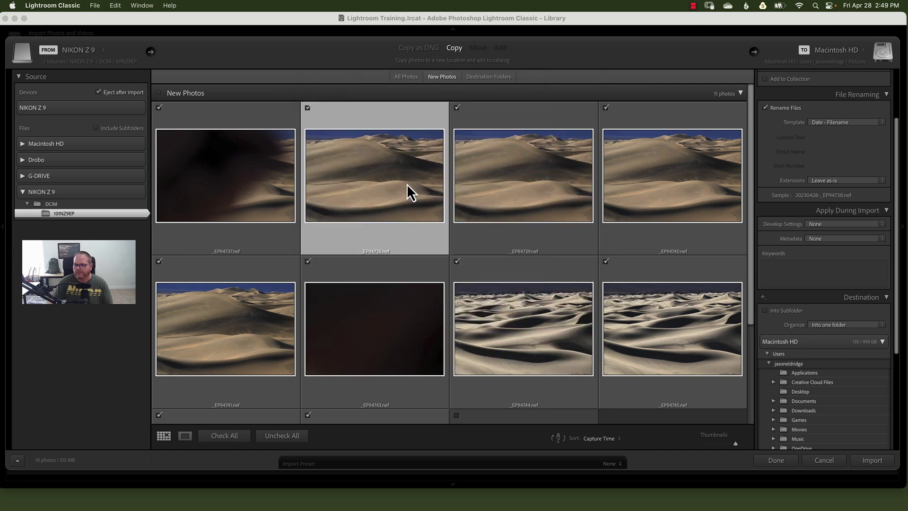
{"action": "left_click", "coordinate": [821, 224]}
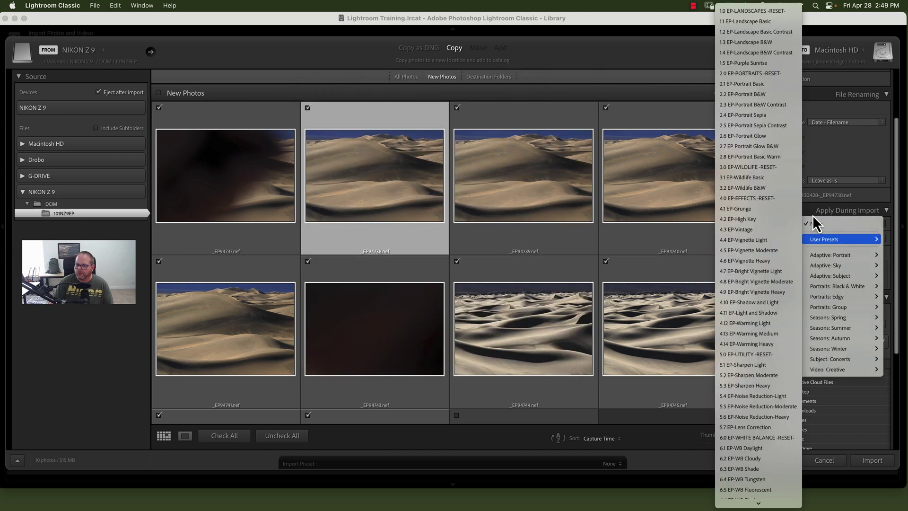
{"action": "left_click", "coordinate": [811, 223]}
{"action": "left_click", "coordinate": [825, 237]}
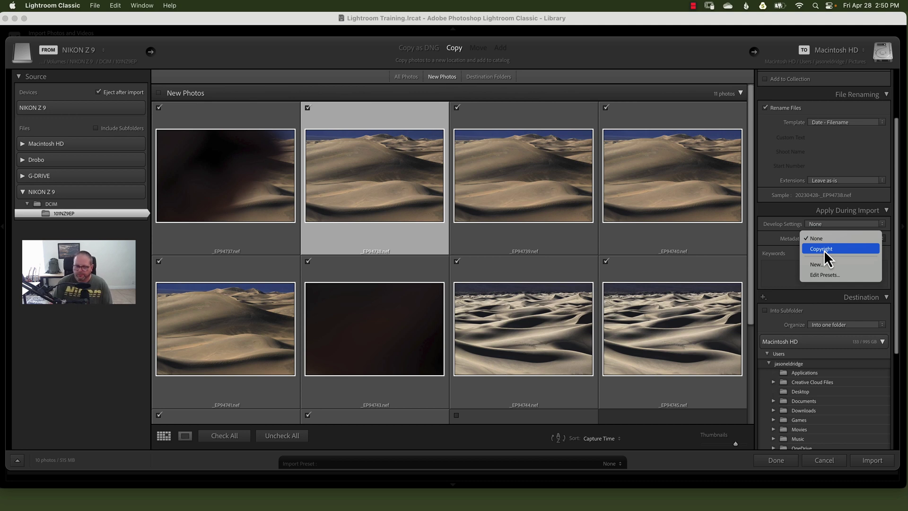
{"action": "left_click", "coordinate": [761, 229]}
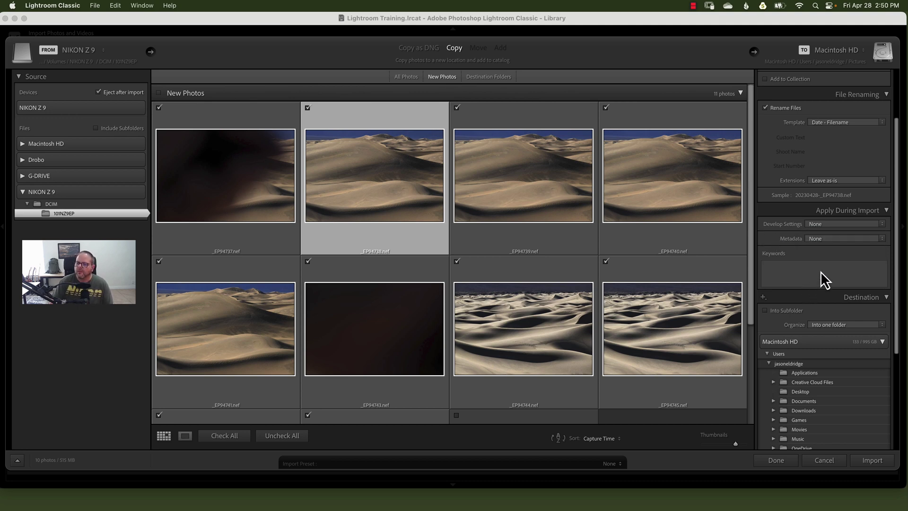
- Enter 'Death Valley' in the Apply During Import Keywords field
{"action": "left_click", "coordinate": [788, 268]}
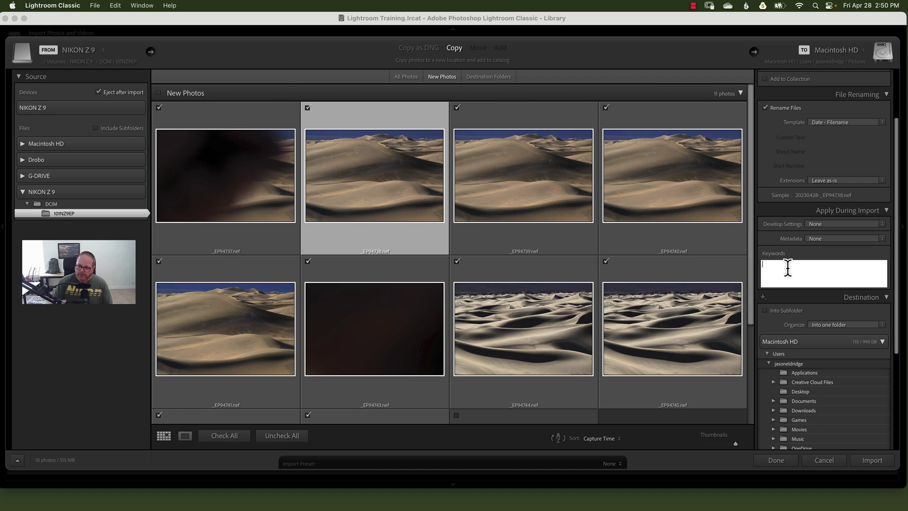
{"action": "type", "text": "Death Vall"}
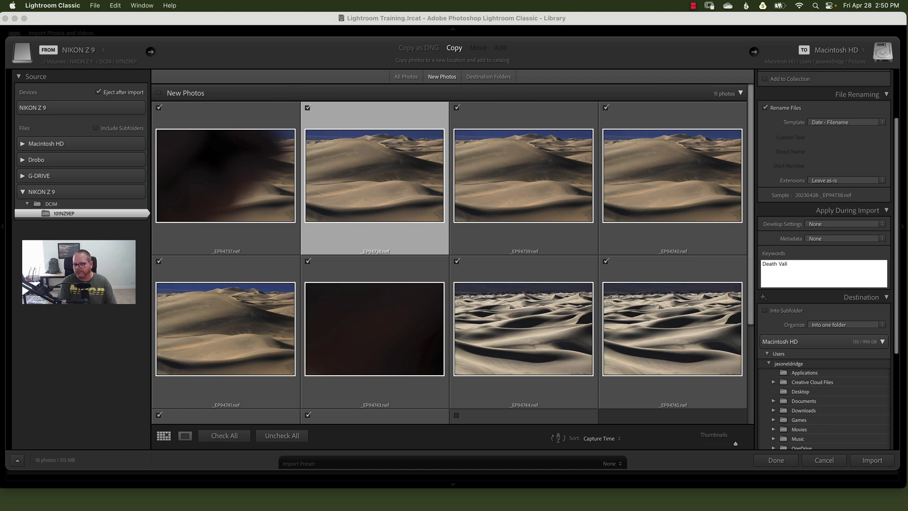
{"action": "type", "text": "ey"}
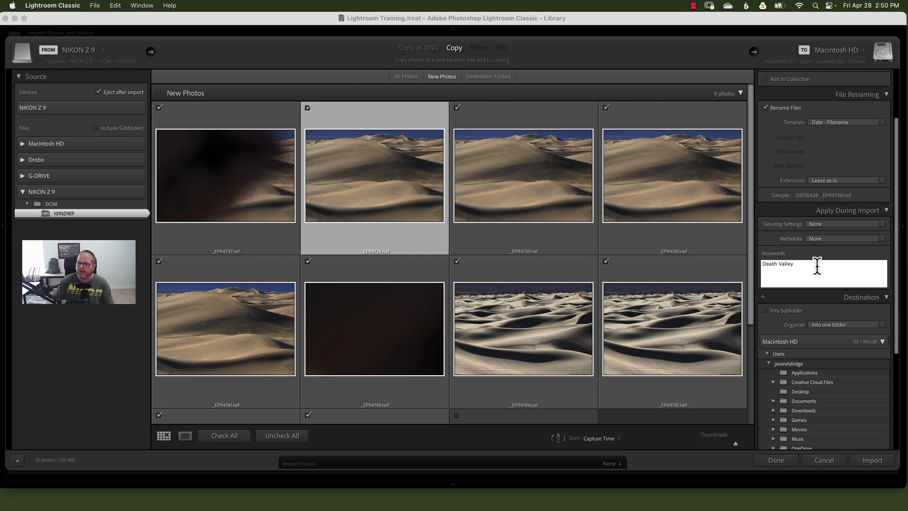
{"action": "left_click_drag", "start_coordinate": [817, 264], "coordinate": [735, 261]}
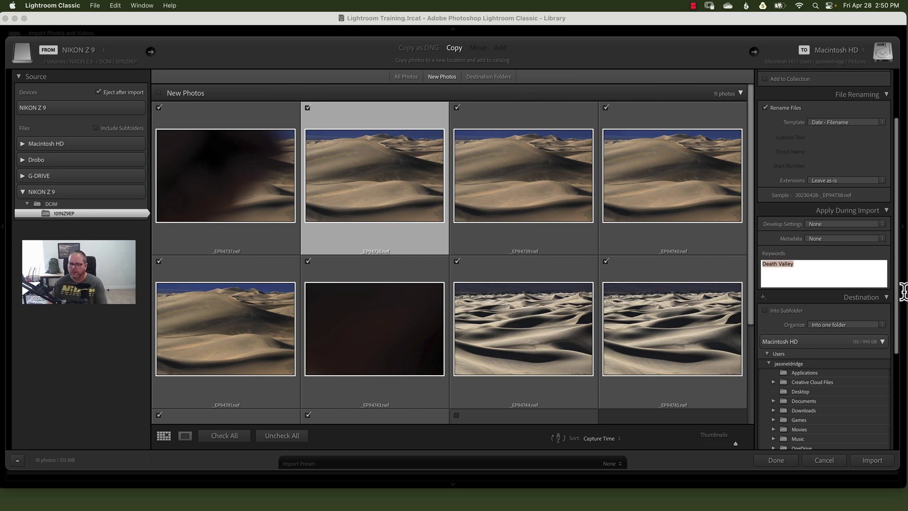
- Delete the Death Valley keyword from the import settings
{"action": "key", "text": "BackSpace"}
{"action": "scroll", "coordinate": [845, 285], "scroll_direction": "down", "scroll_amount": 2}
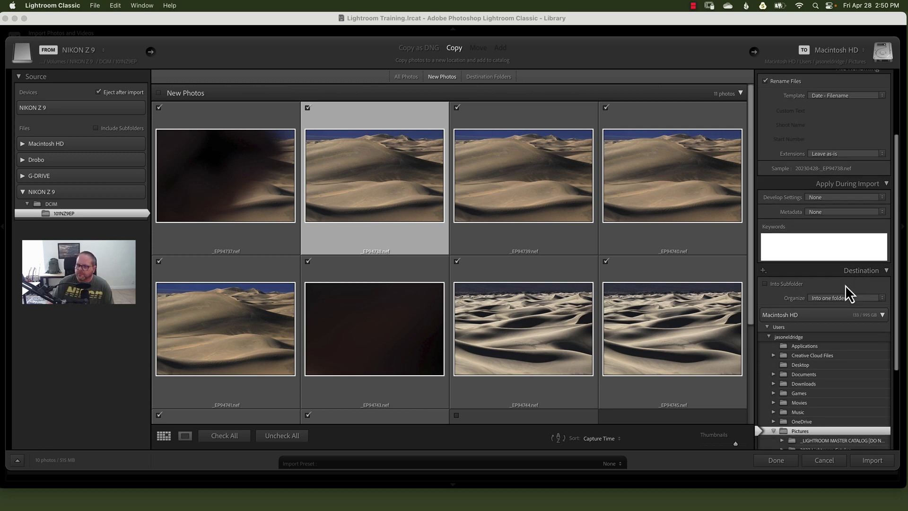
{"action": "scroll", "coordinate": [780, 269], "scroll_direction": "down", "scroll_amount": 4}
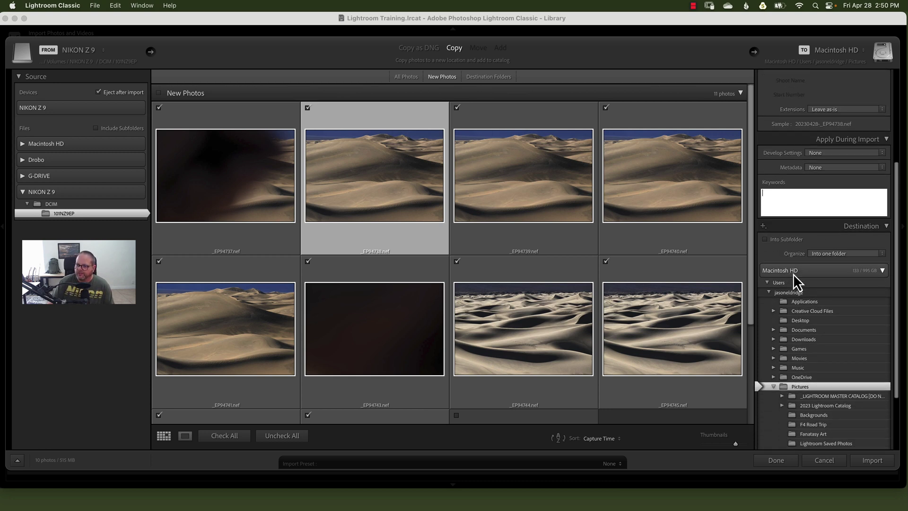
{"action": "scroll", "coordinate": [819, 268], "scroll_direction": "down", "scroll_amount": 3}
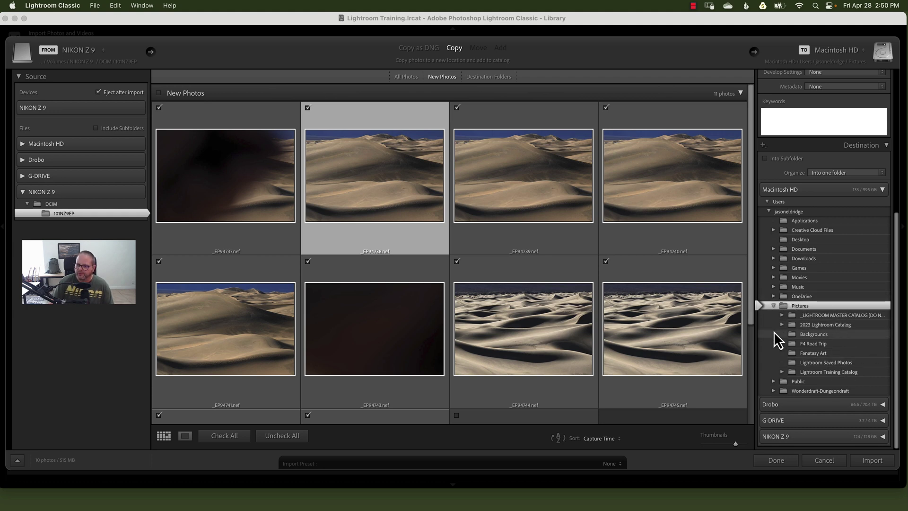
- Browse 2023 Lightroom Catalog > 2023 Photographic Library > Landscapes, then collapse it
{"action": "left_click", "coordinate": [782, 324]}
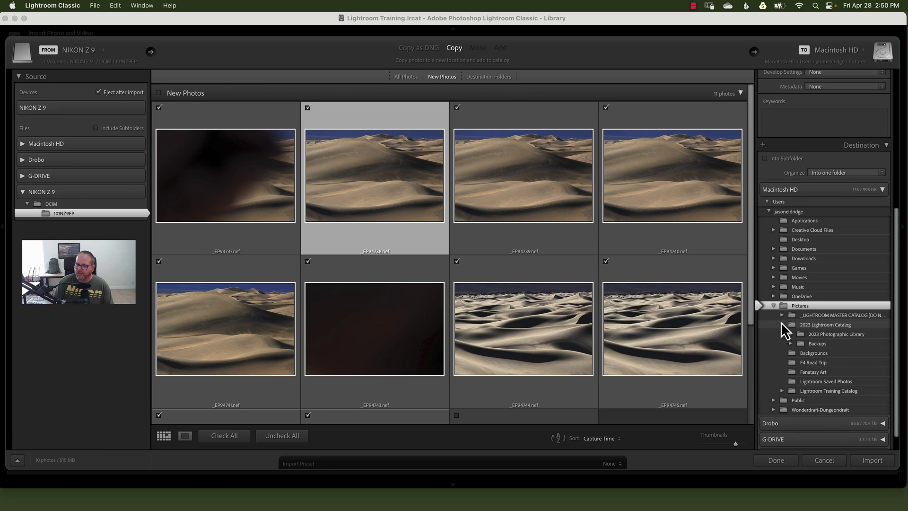
{"action": "scroll", "coordinate": [781, 322], "scroll_direction": "down", "scroll_amount": 1}
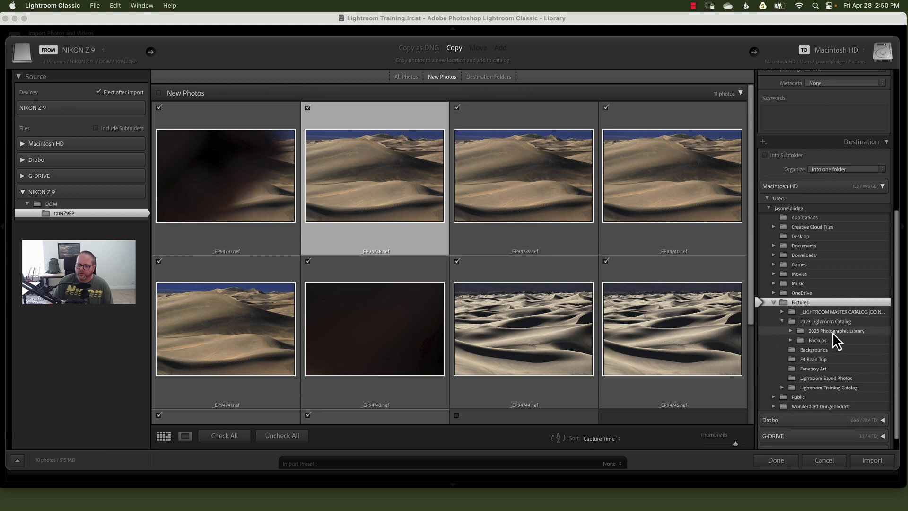
{"action": "left_click", "coordinate": [791, 331]}
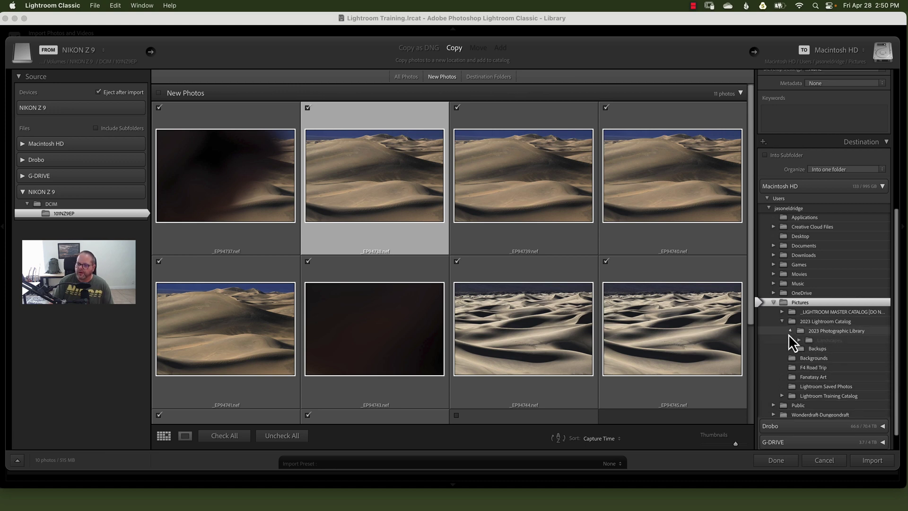
{"action": "scroll", "coordinate": [791, 335], "scroll_direction": "down", "scroll_amount": 1}
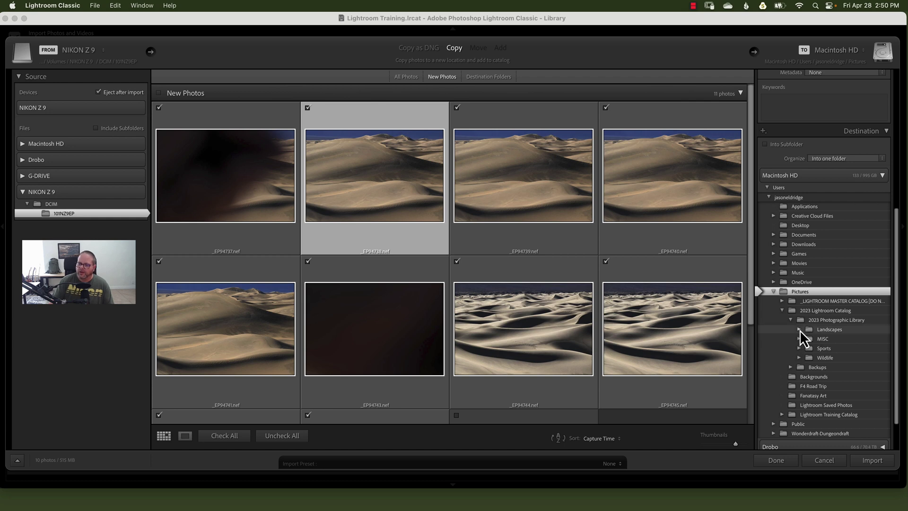
{"action": "left_click", "coordinate": [800, 331]}
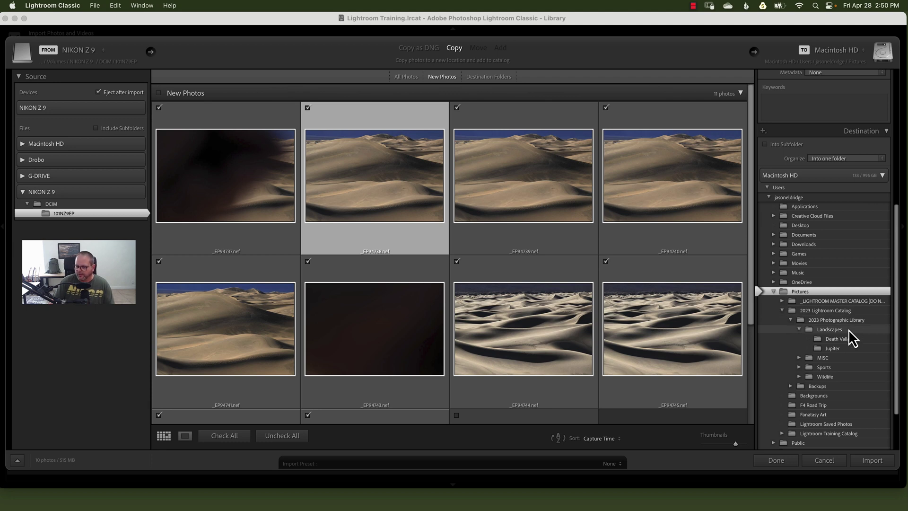
{"action": "left_click", "coordinate": [781, 310]}
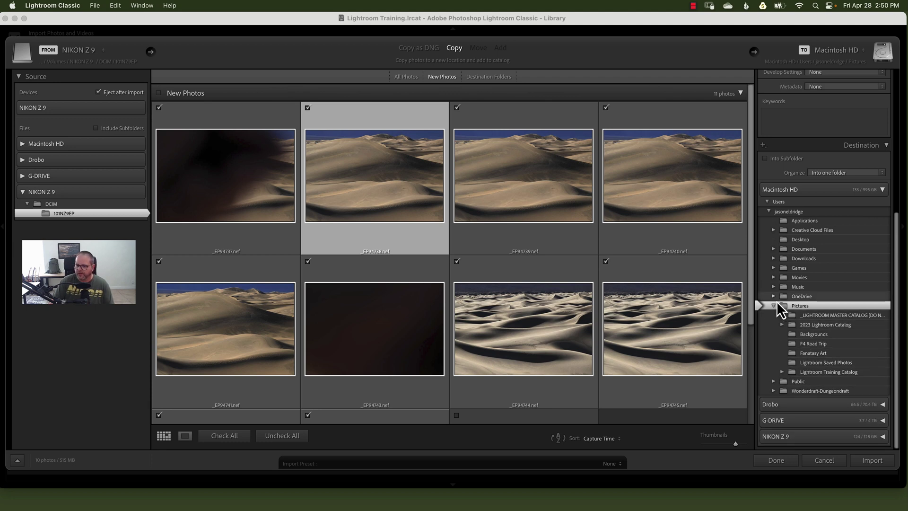
- Expand Lightroom Training Catalog > Images > Landscapes to reveal the Death Valley folder
{"action": "left_click", "coordinate": [781, 371]}
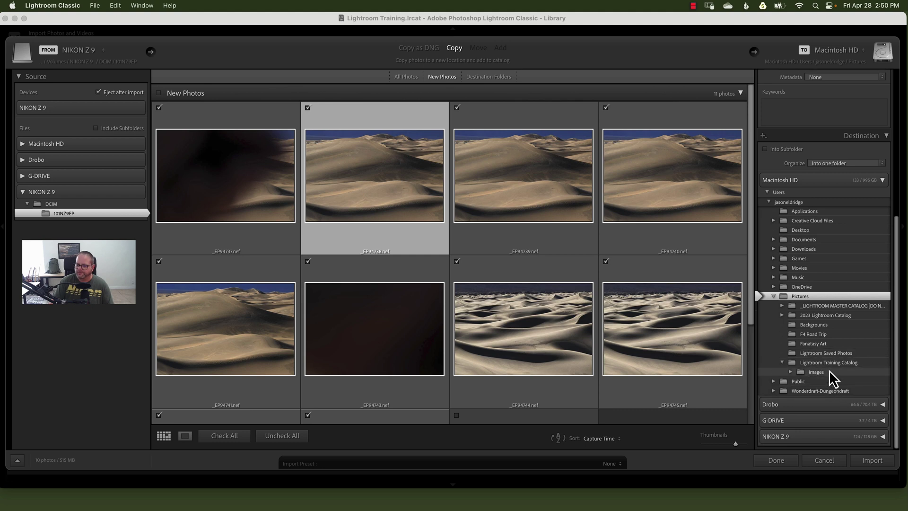
{"action": "left_click", "coordinate": [790, 372]}
{"action": "left_click", "coordinate": [799, 373]}
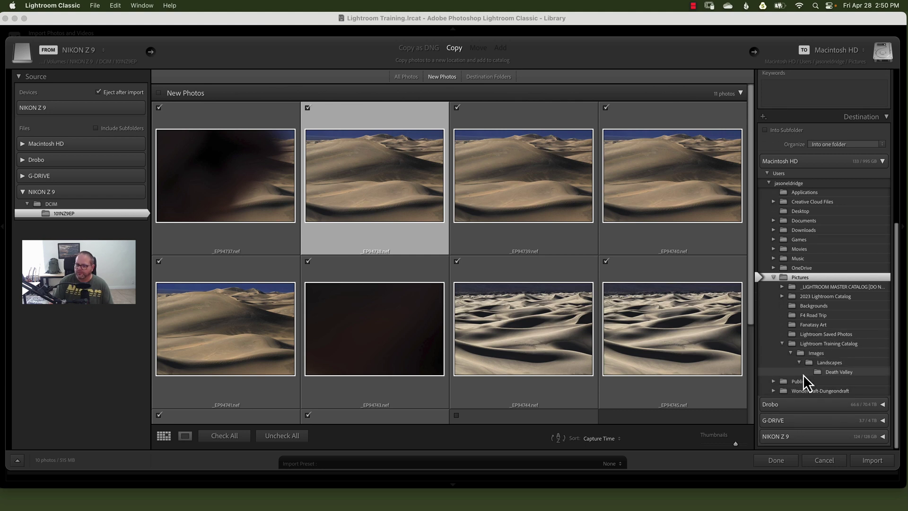
- Set Death Valley as the import destination, review the settings, and start importing
{"action": "left_click", "coordinate": [823, 373]}
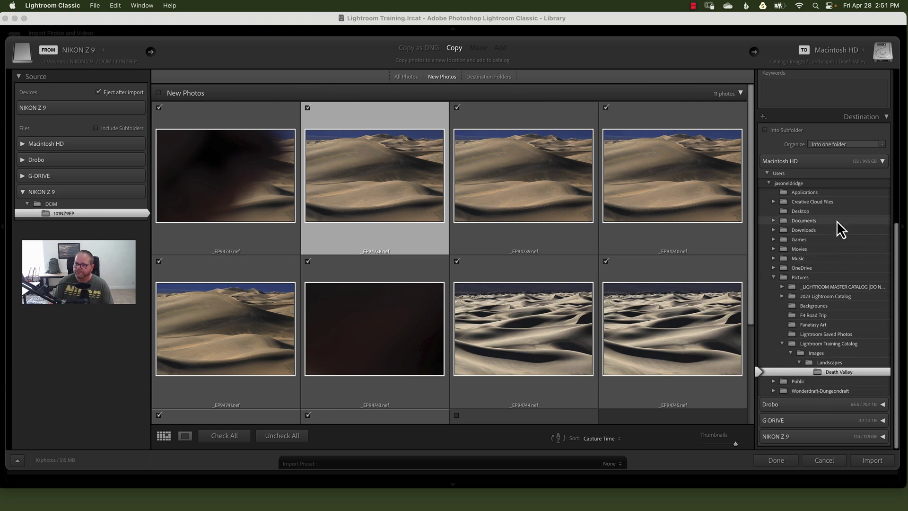
{"action": "scroll", "coordinate": [837, 229], "scroll_direction": "up", "scroll_amount": 10}
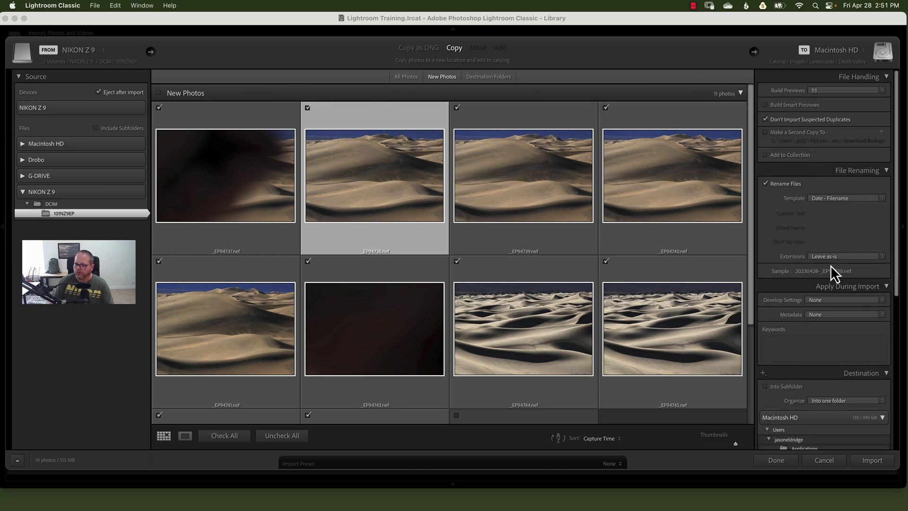
{"action": "scroll", "coordinate": [833, 281], "scroll_direction": "down", "scroll_amount": 10}
{"action": "scroll", "coordinate": [797, 185], "scroll_direction": "down", "scroll_amount": 2}
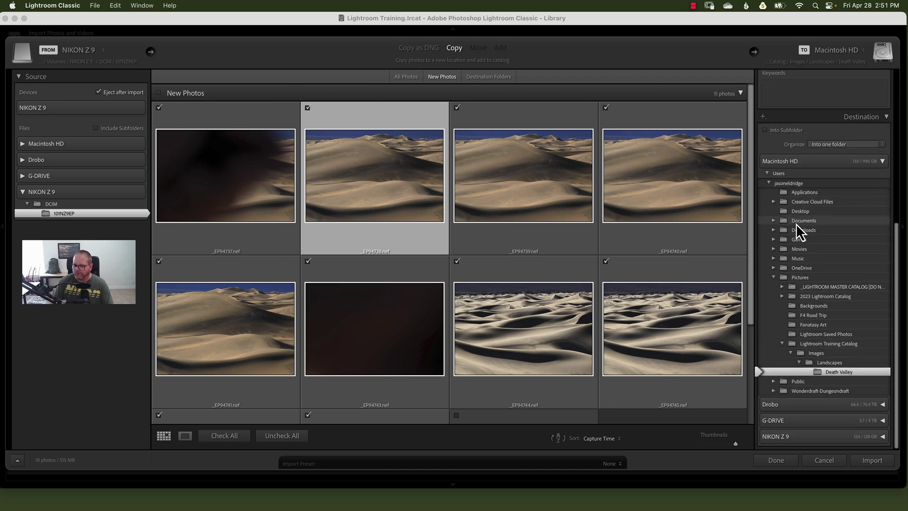
{"action": "left_click", "coordinate": [872, 460]}
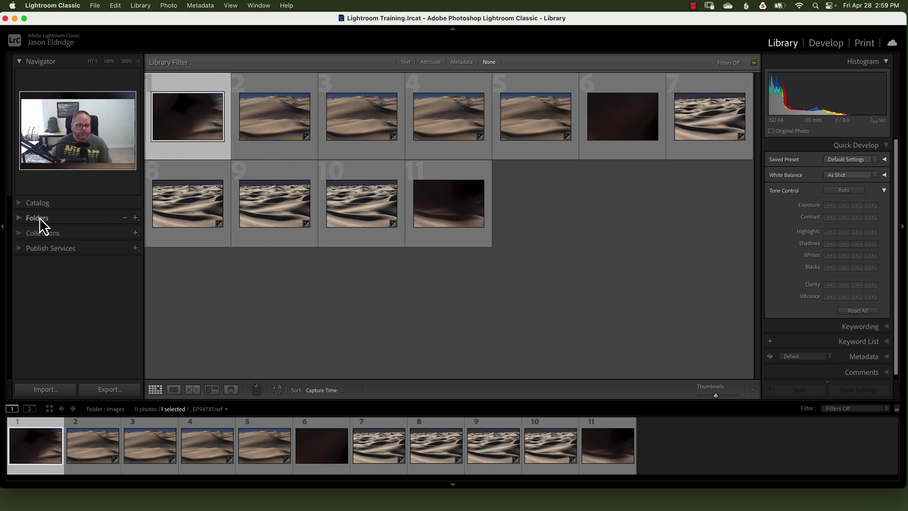
- Expand the Folders panel to show the Macintosh HD volume (124 / 995 GB)
{"action": "left_click", "coordinate": [19, 217]}
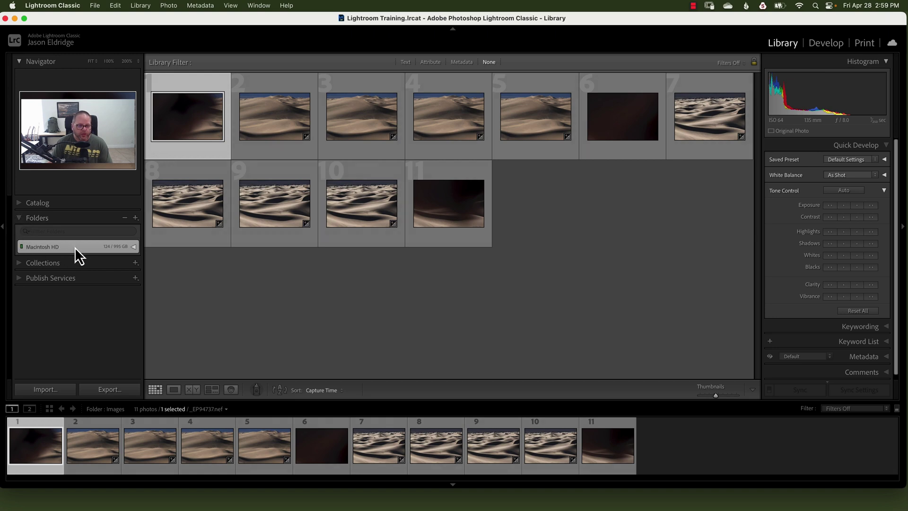
- Expand Macintosh HD and Images, then view the Death Valley and Images folders' 11 photos
{"action": "left_click", "coordinate": [58, 247]}
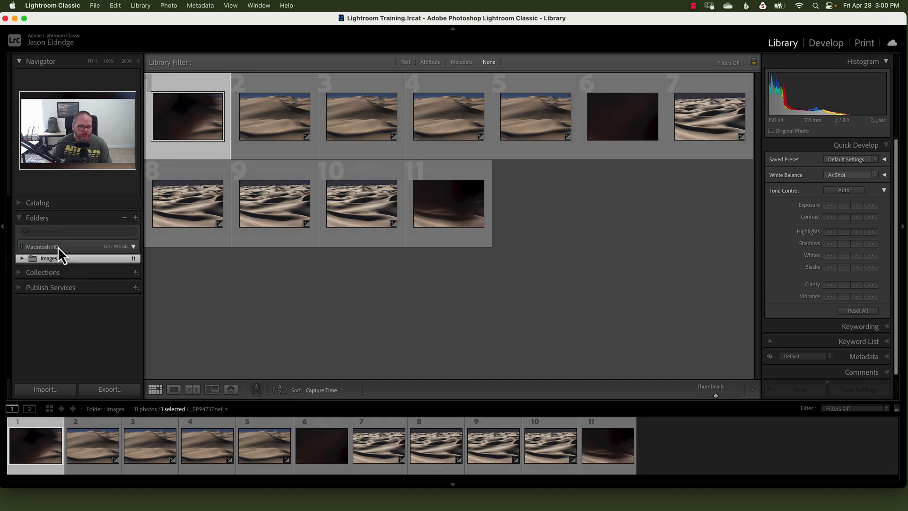
{"action": "left_click", "coordinate": [21, 257]}
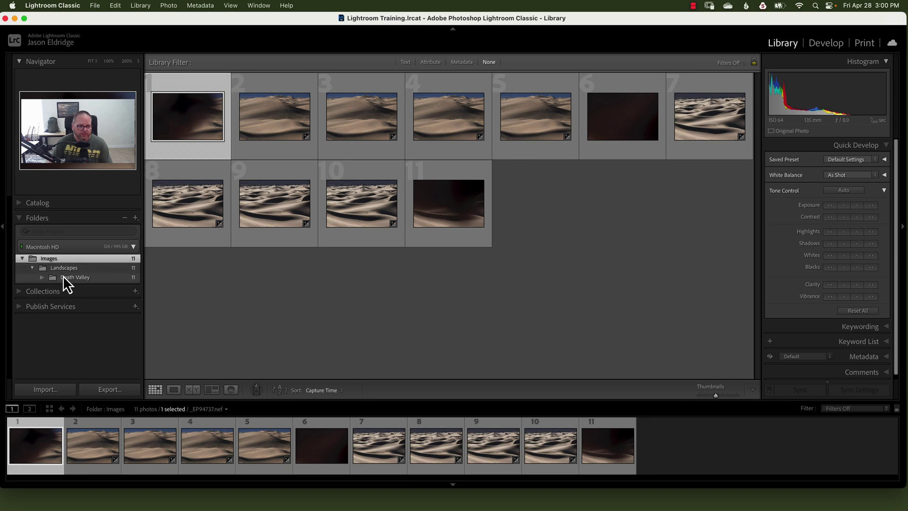
{"action": "left_click", "coordinate": [78, 277]}
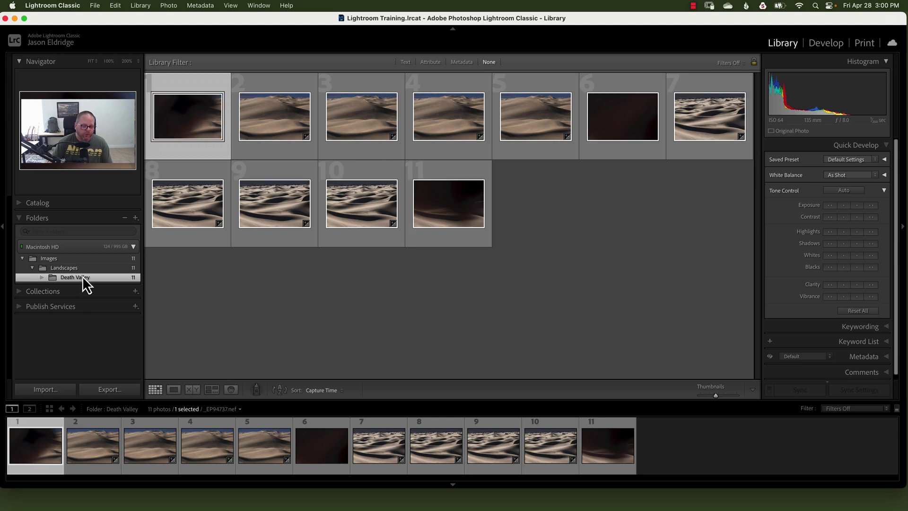
{"action": "left_click", "coordinate": [55, 259]}
- Show Lightroom Training Catalog as the parent folder and expand Images and Landscapes beneath it
{"action": "right_click", "coordinate": [72, 259]}
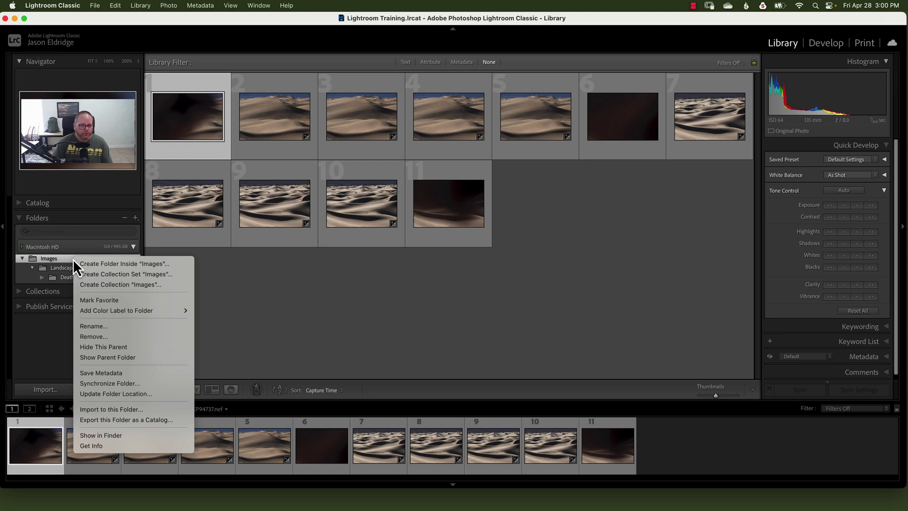
{"action": "left_click", "coordinate": [149, 361]}
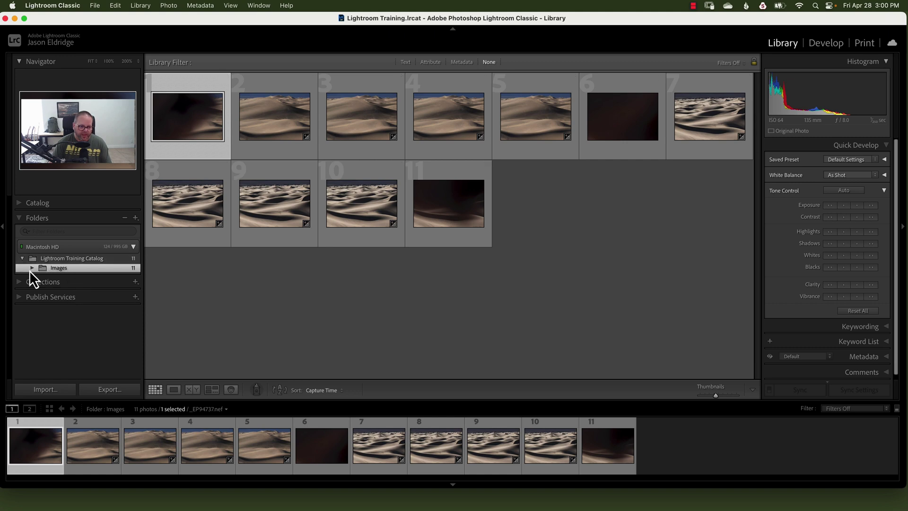
{"action": "left_click", "coordinate": [32, 267]}
{"action": "left_click", "coordinate": [41, 277]}
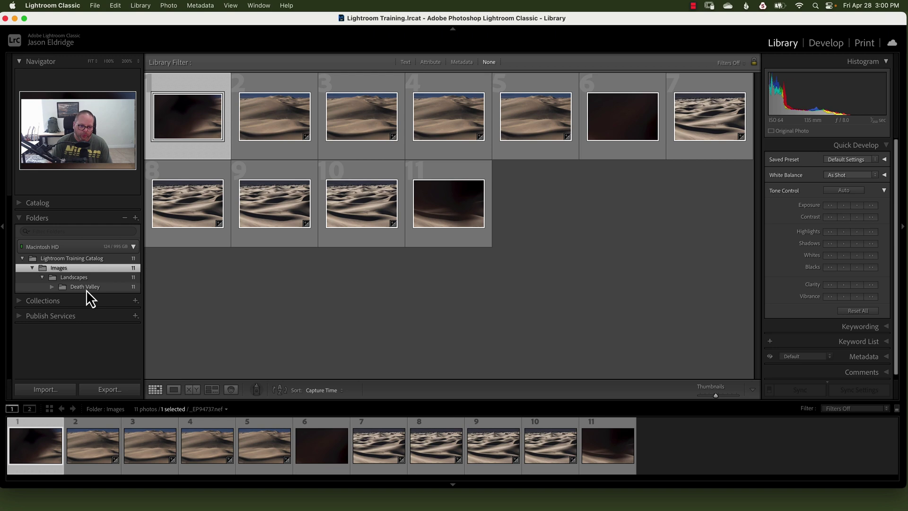
{"action": "right_click", "coordinate": [63, 266]}
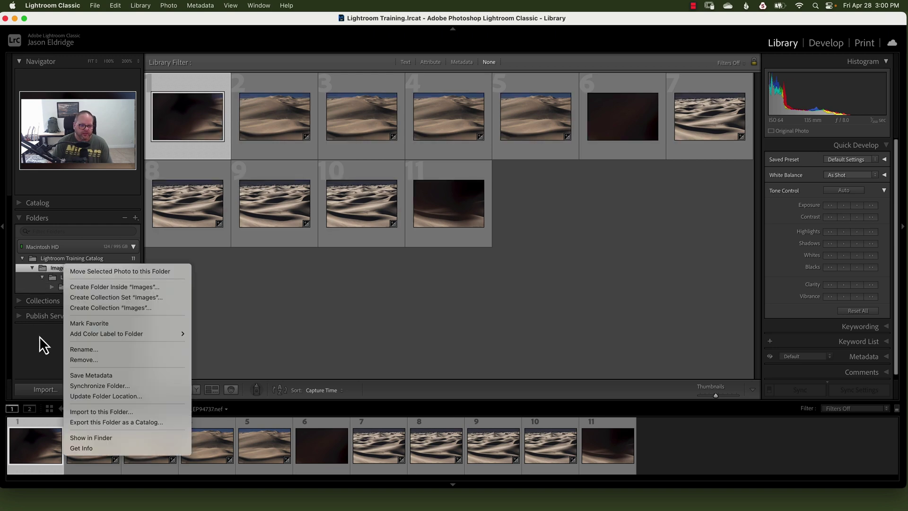
{"action": "left_click", "coordinate": [47, 269]}
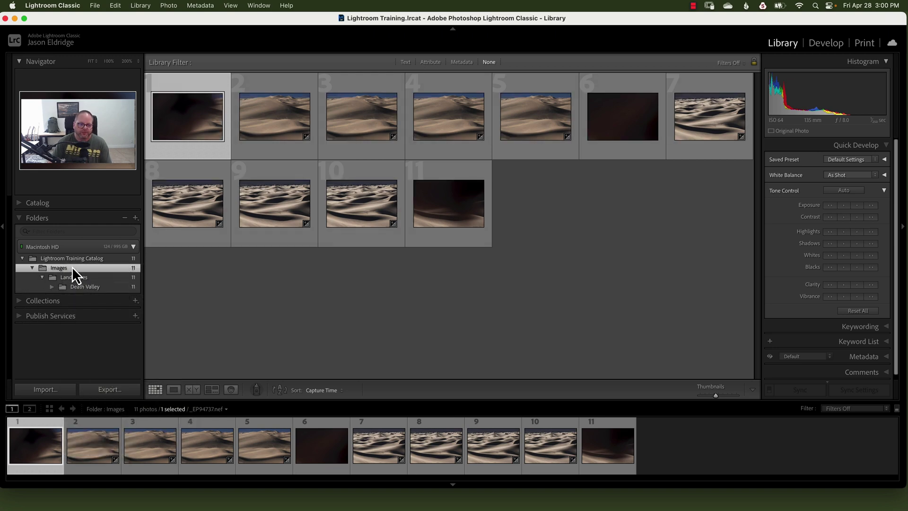